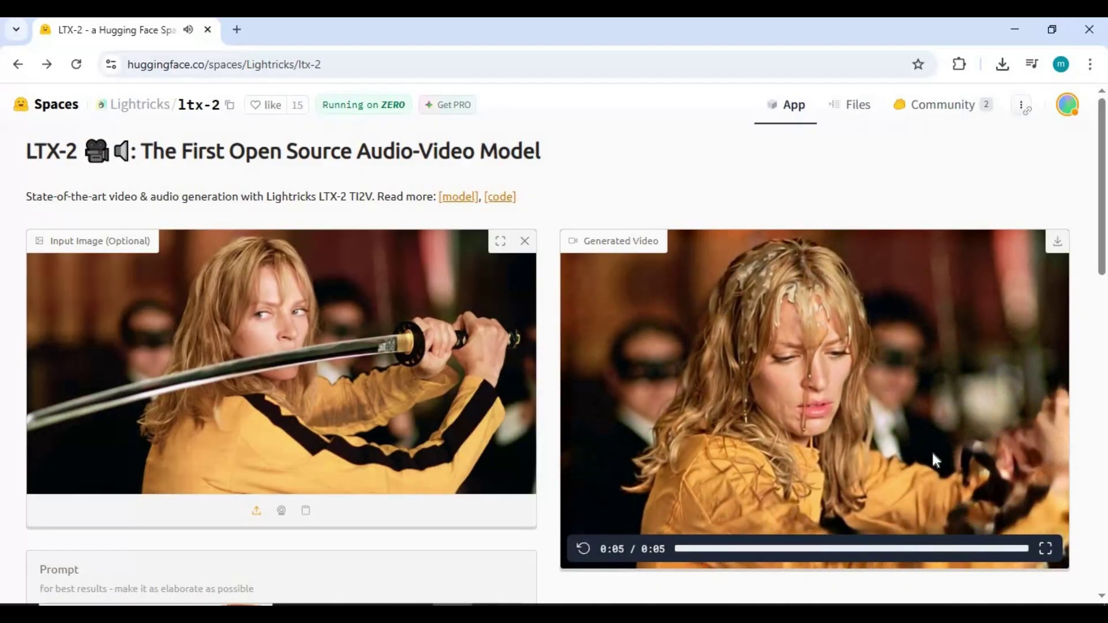
- Fork the shared LTX2 notebook into your own editable copy named 'LTX2 copy'
scroll(301, 321, down, 5)
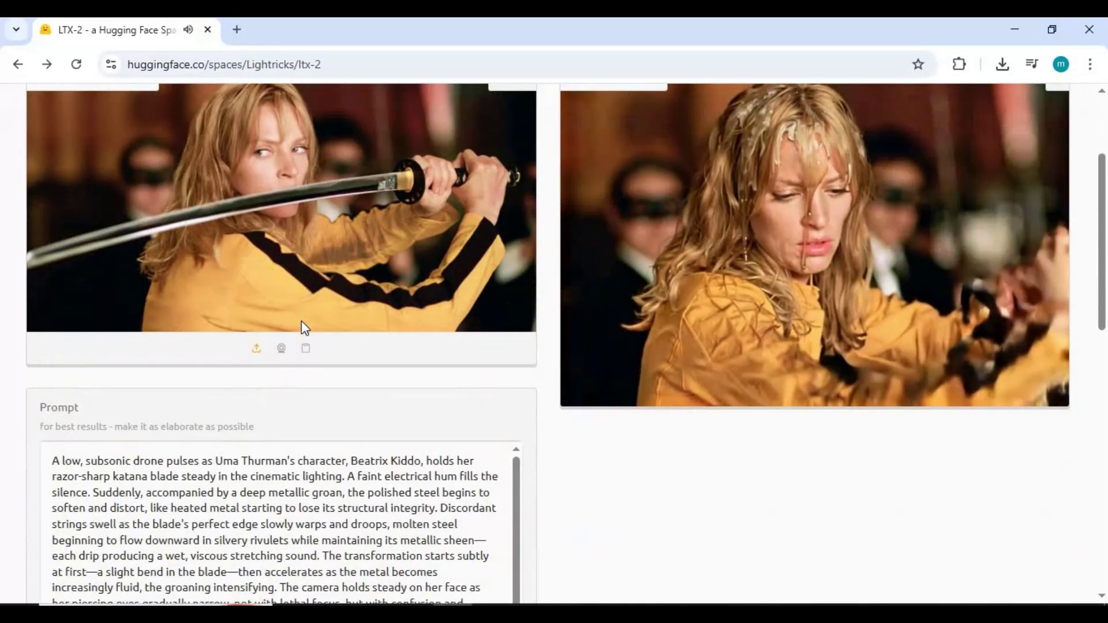
scroll(302, 321, down, 10)
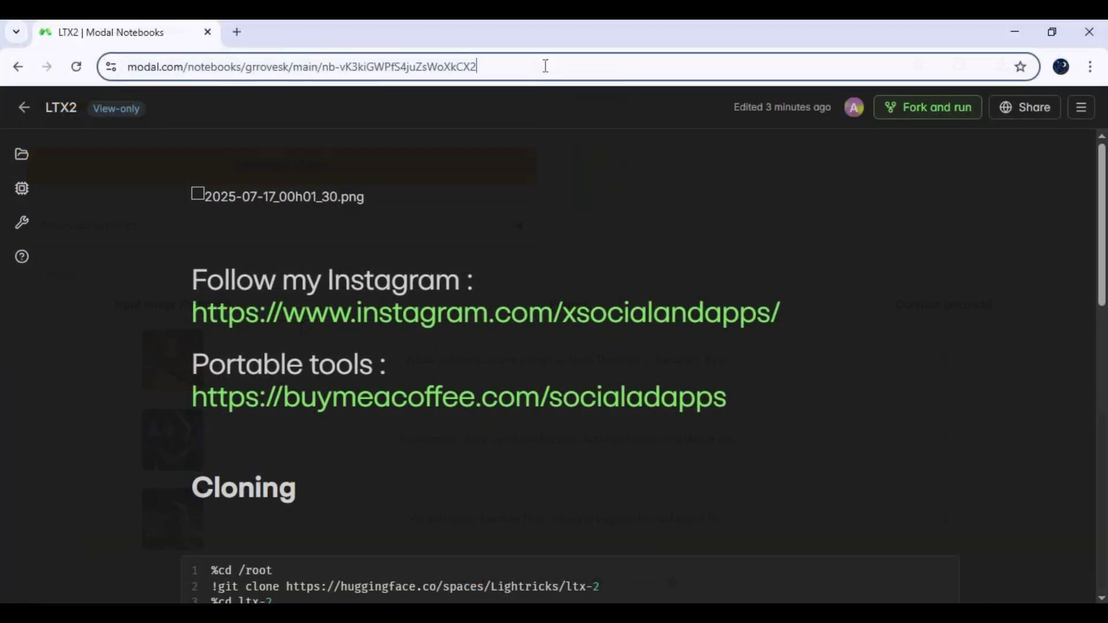
click(332, 74)
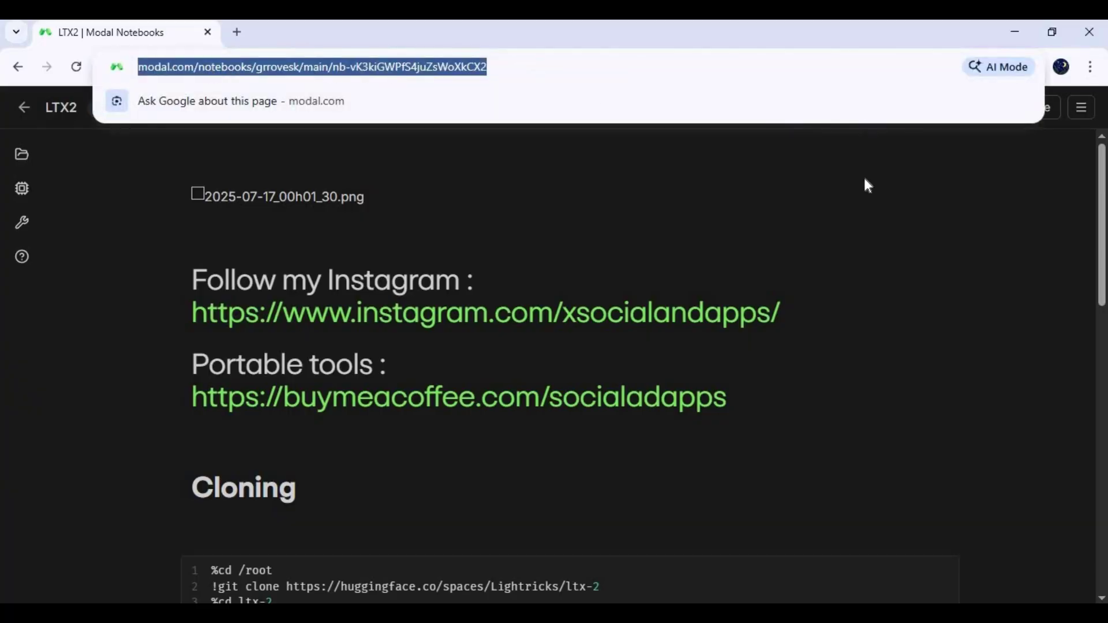
scroll(866, 225, down, 4)
scroll(865, 224, down, 10)
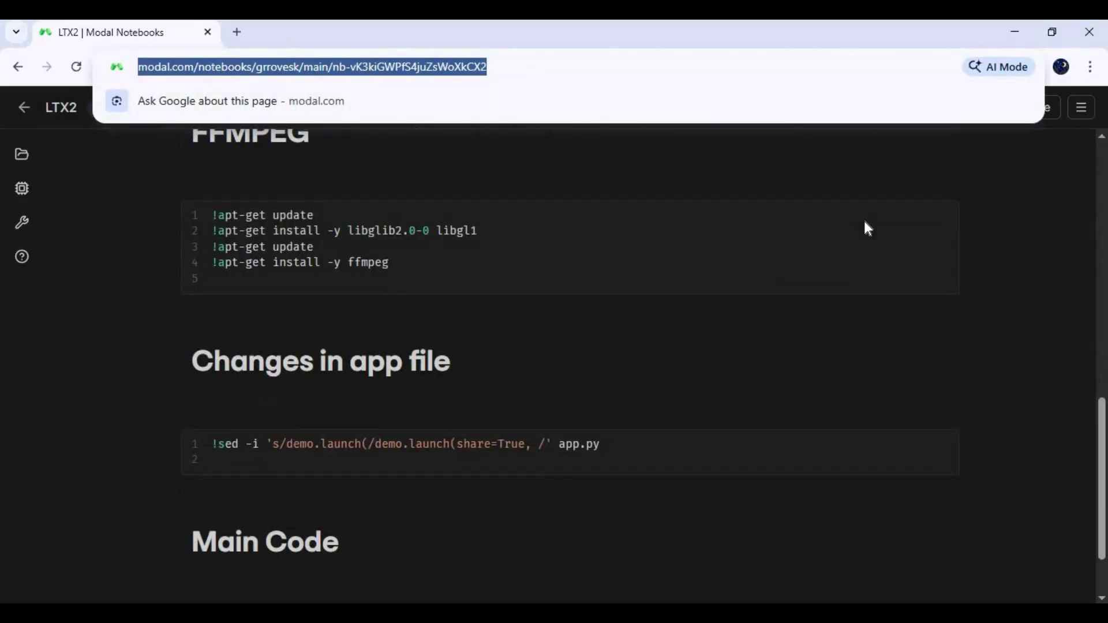
scroll(866, 224, up, 2)
scroll(868, 228, up, 10)
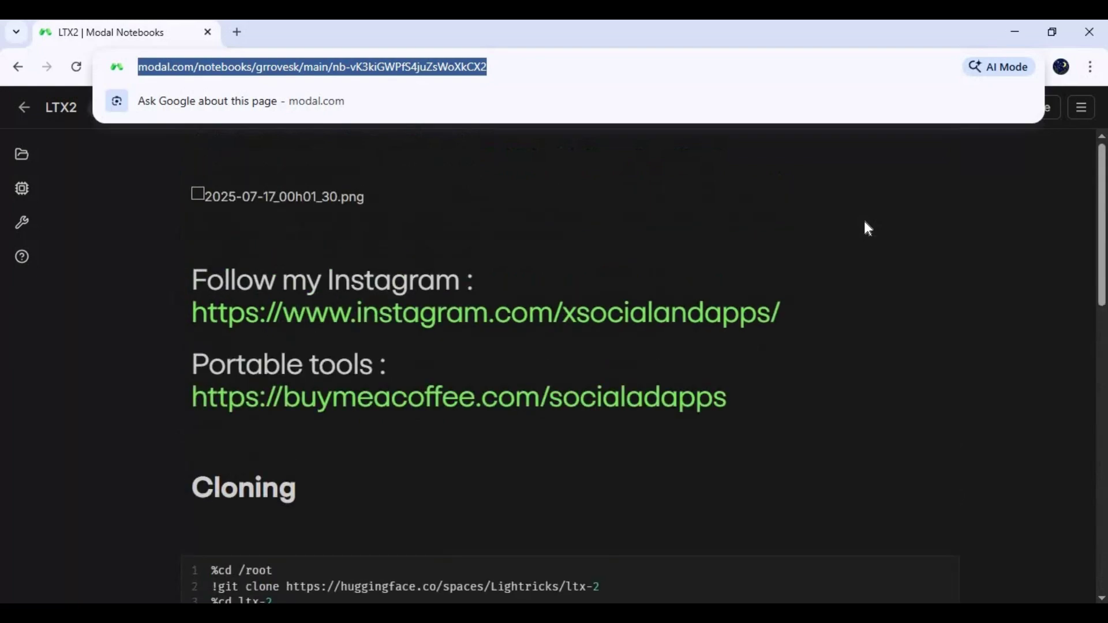
click(695, 187)
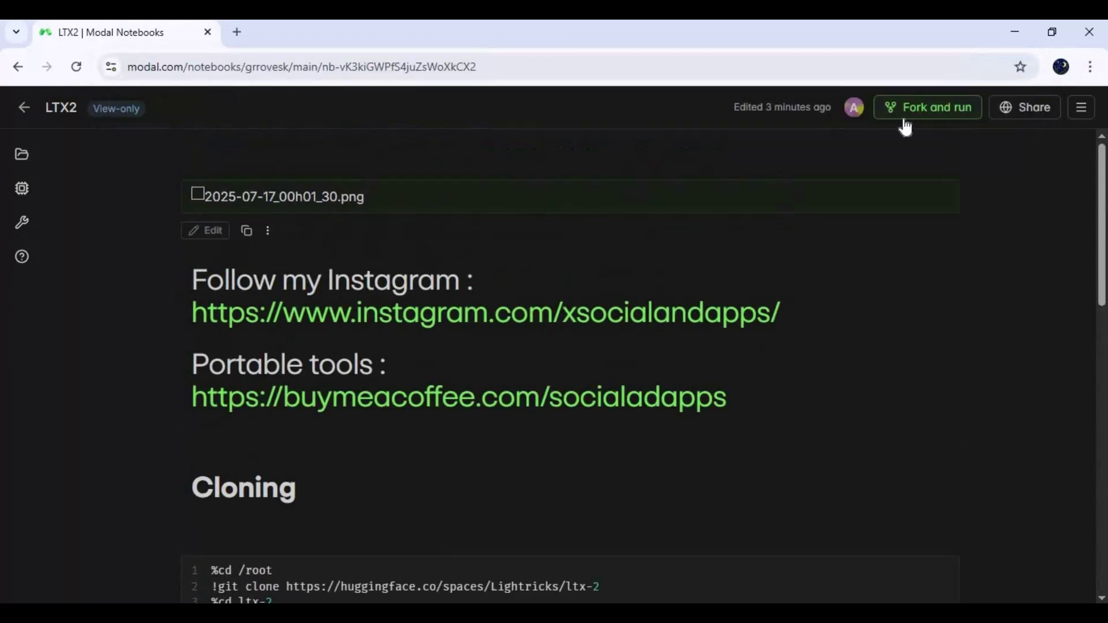
click(956, 115)
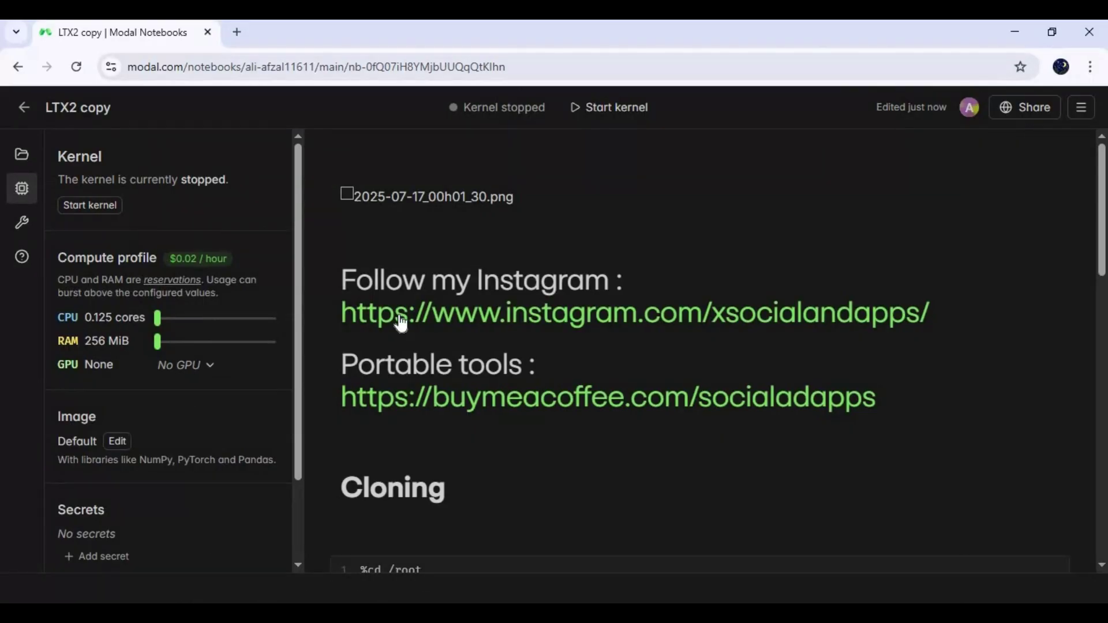
- Give the kernel 2 CPU cores, 32 GiB RAM and an Nvidia A100 80 GB GPU, and save
scroll(402, 323, down, 7)
scroll(402, 325, up, 10)
drag(158, 320, 211, 319)
drag(158, 348, 239, 354)
click(192, 365)
scroll(248, 456, down, 2)
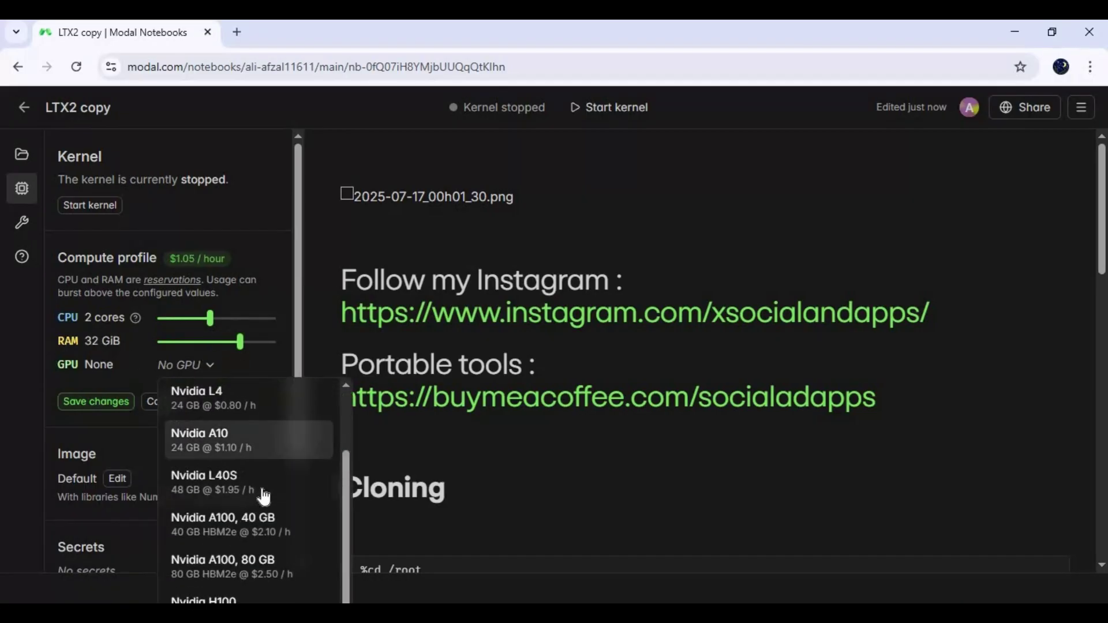
click(286, 566)
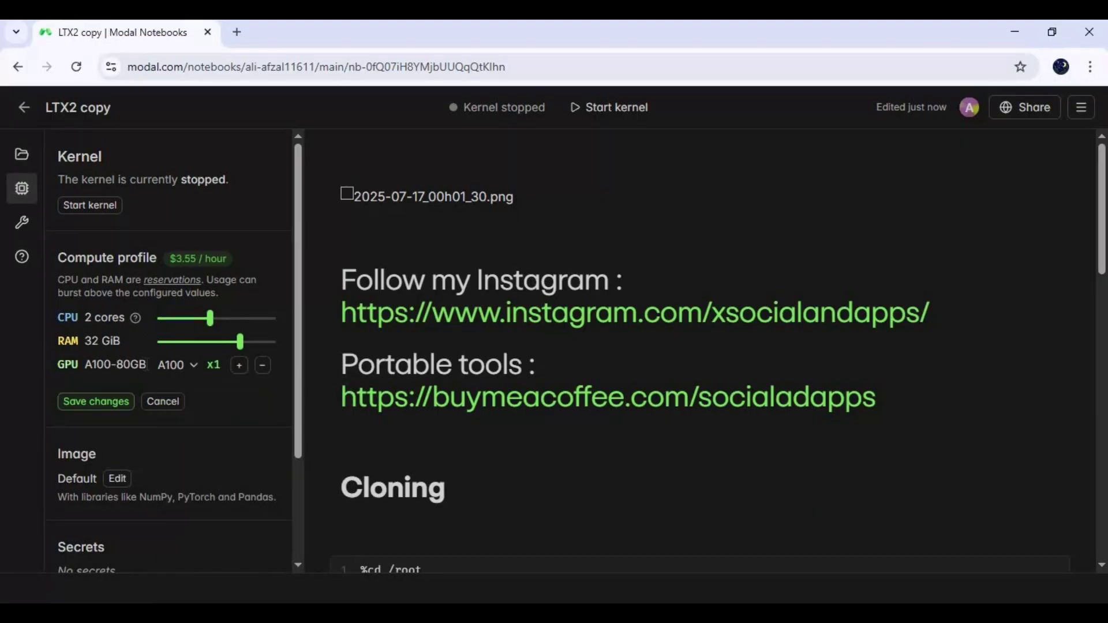
click(106, 405)
- Set the idle timeout to 1 hour and start the kernel
scroll(192, 388, down, 2)
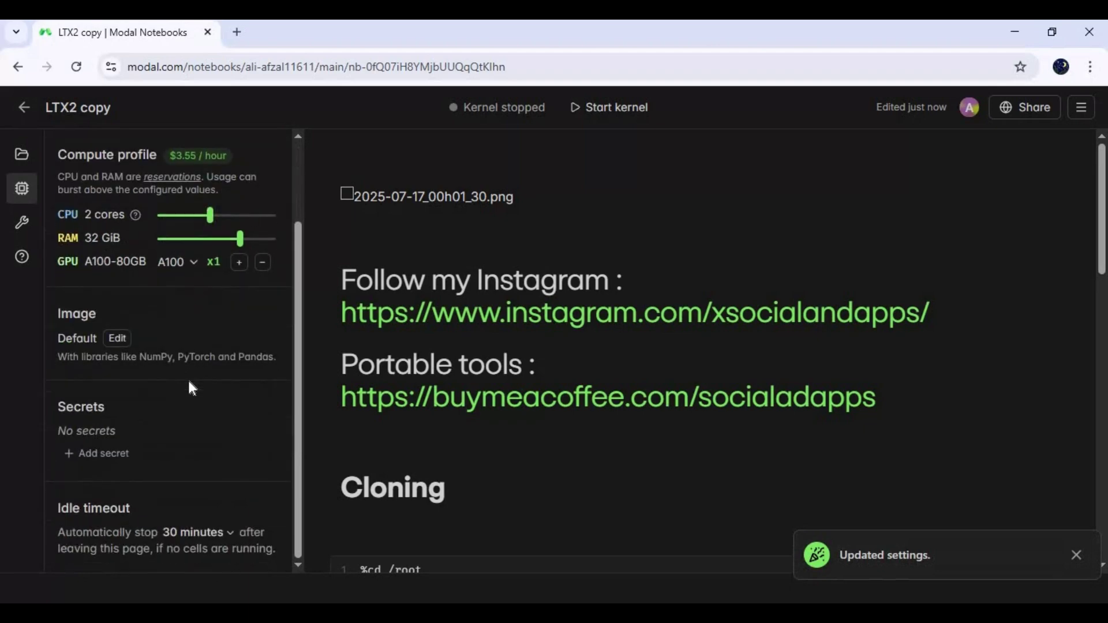
click(218, 534)
click(204, 422)
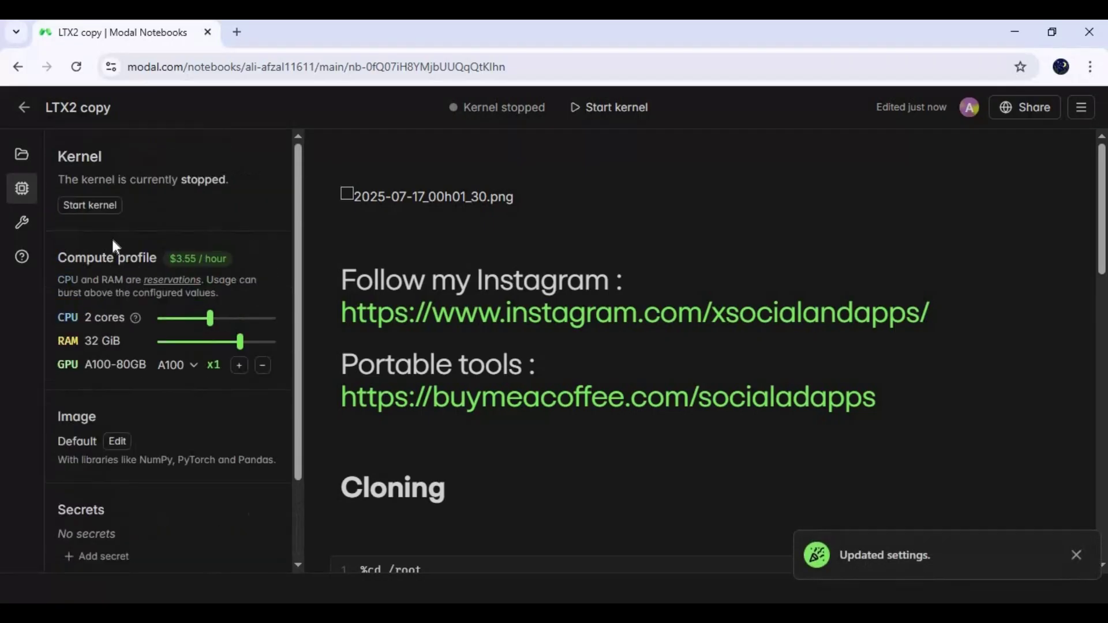
click(84, 207)
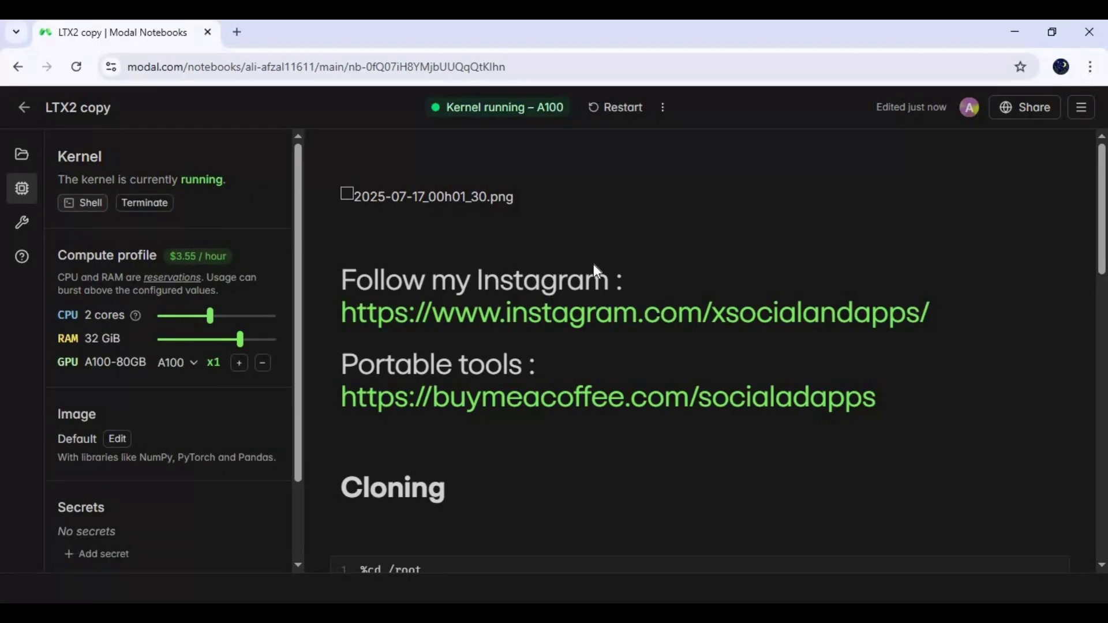
- Run the Cloning cell to clone the Lightricks ltx-2 Space repository into /root/ltx-2
scroll(594, 265, down, 7)
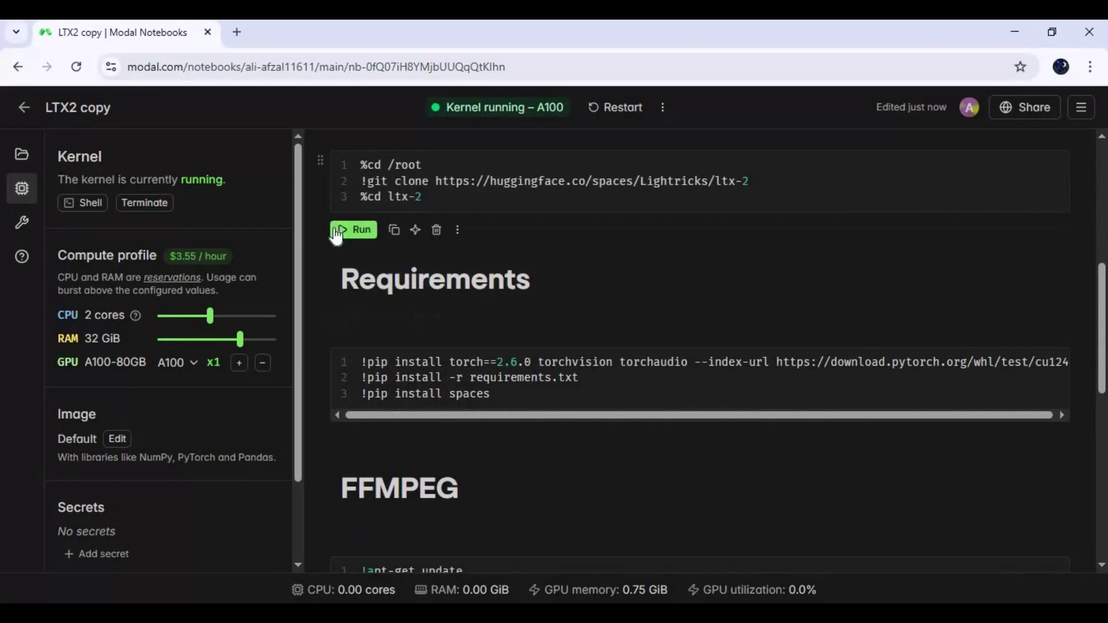
click(355, 228)
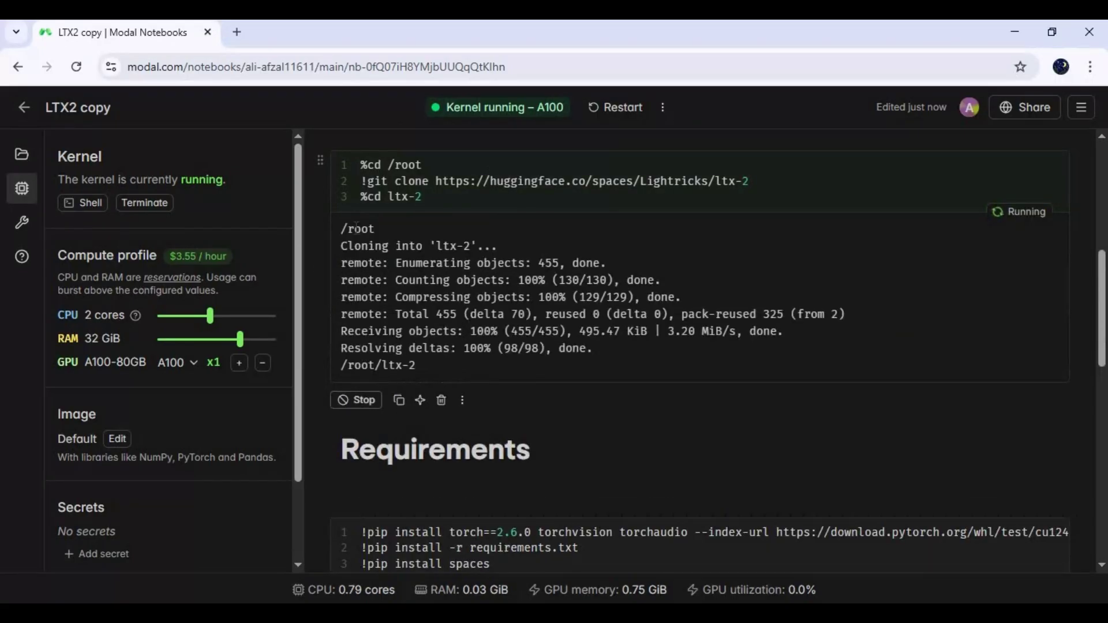
scroll(402, 293, down, 5)
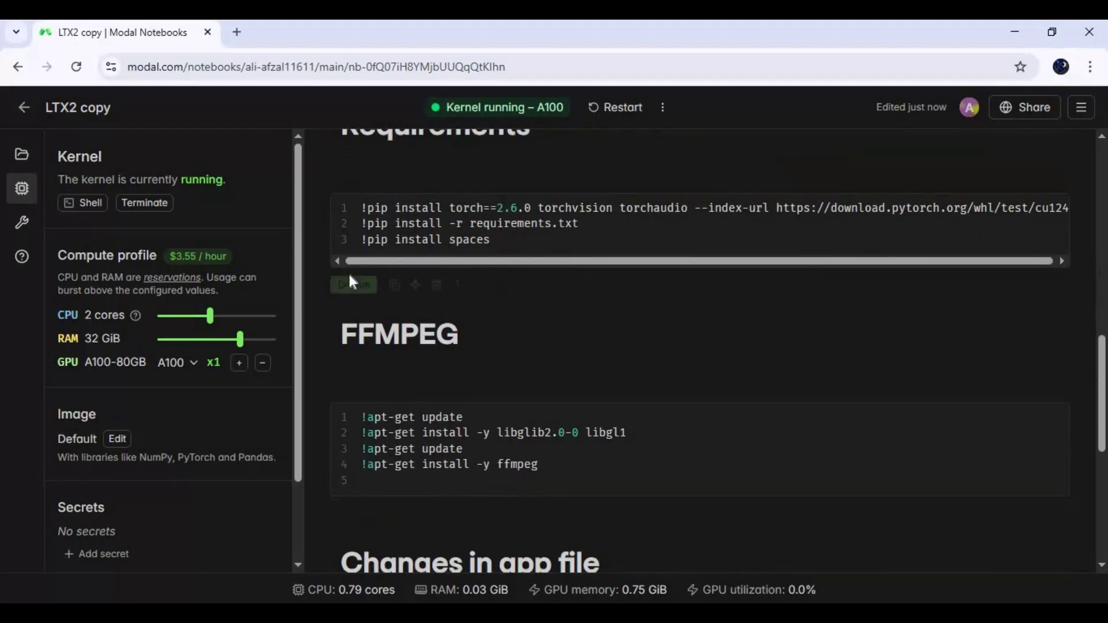
- Run the Requirements cell, choosing Not now in the uv prompt, and follow the pip install output
click(348, 284)
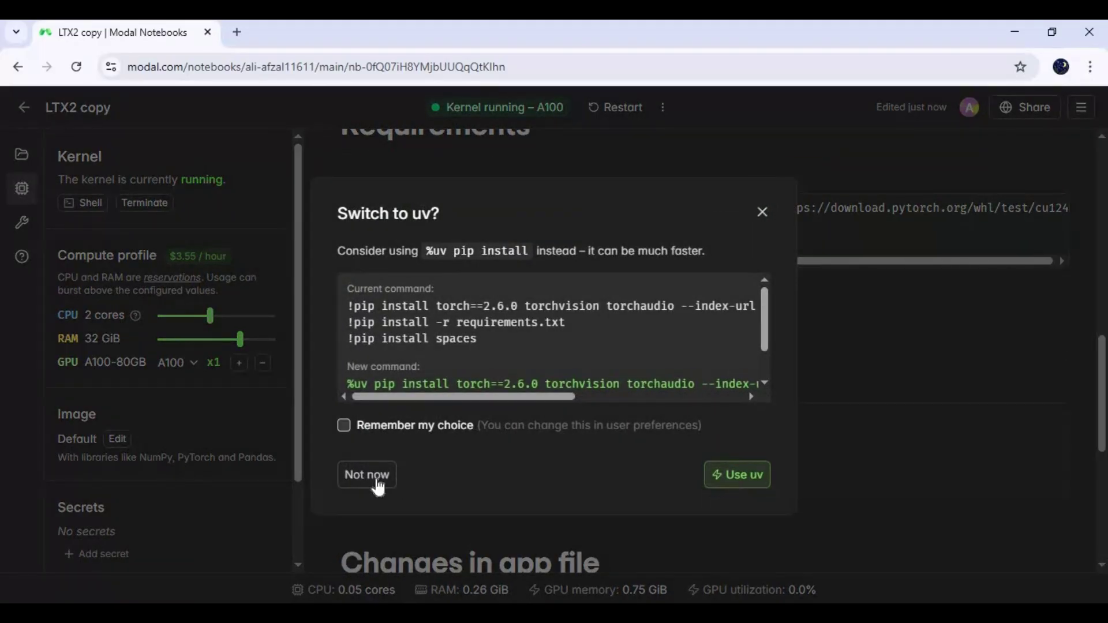
click(376, 477)
mouse_move(844, 383)
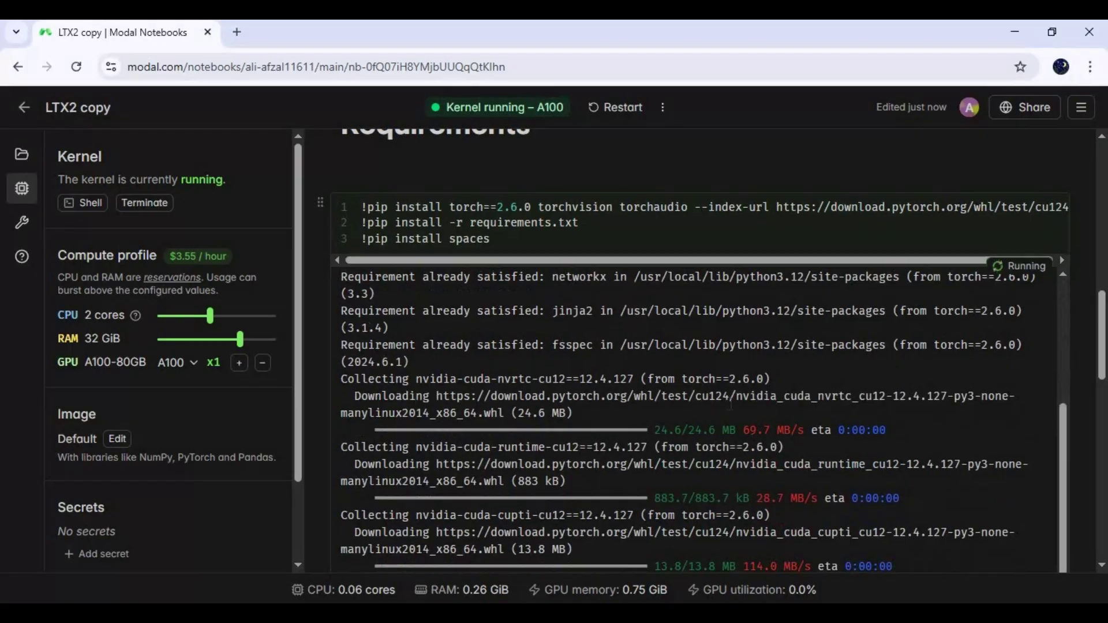
scroll(728, 404, down, 3)
scroll(731, 403, down, 1)
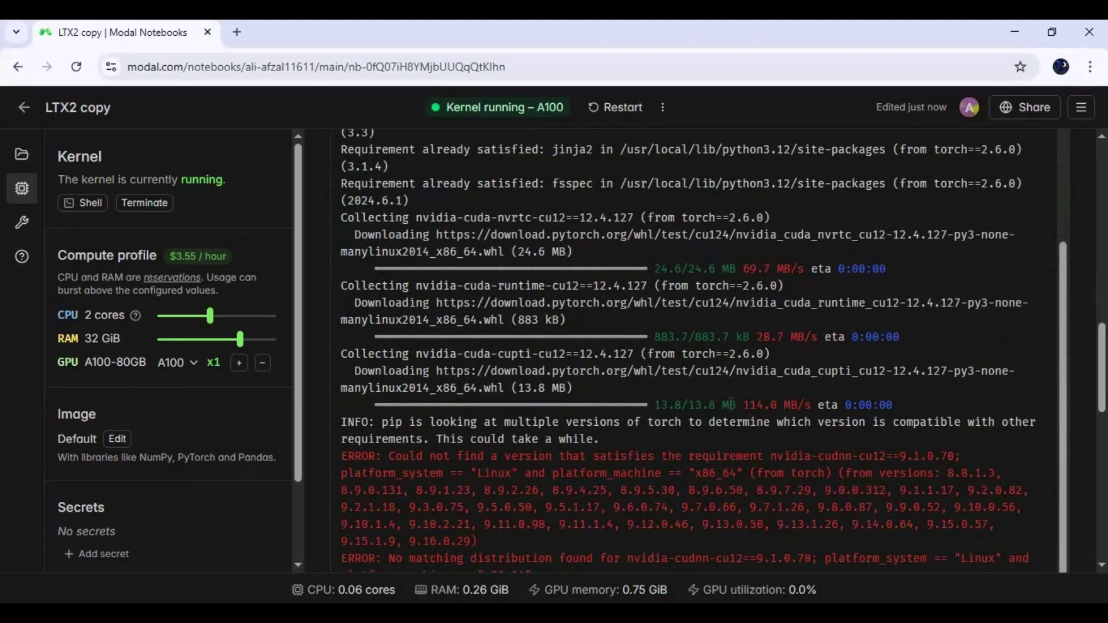
scroll(766, 333, down, 2)
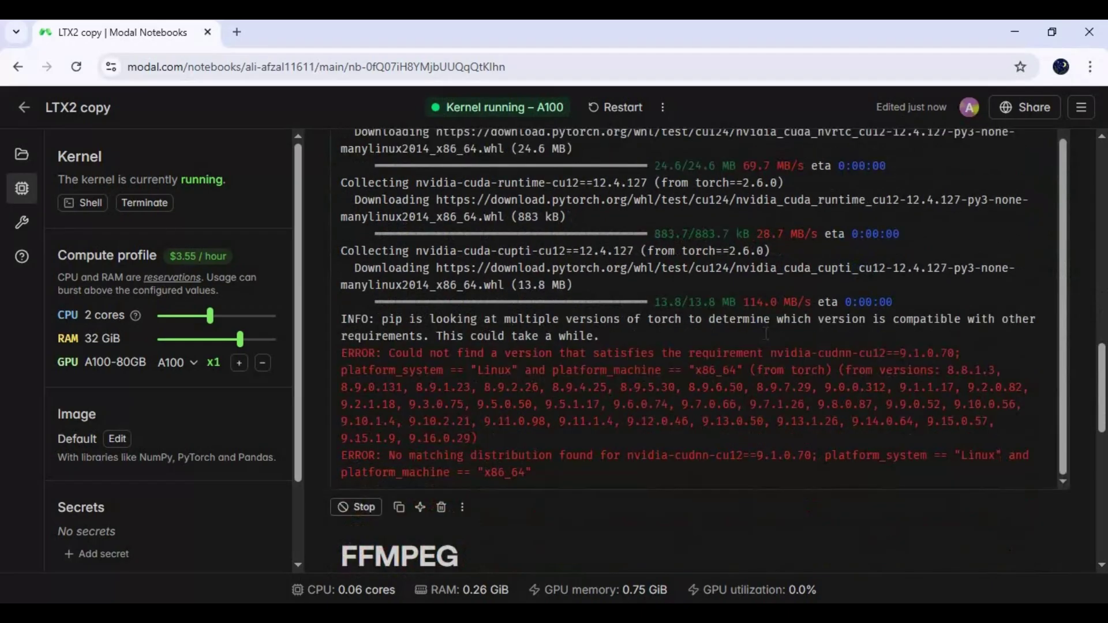
scroll(766, 334, down, 1)
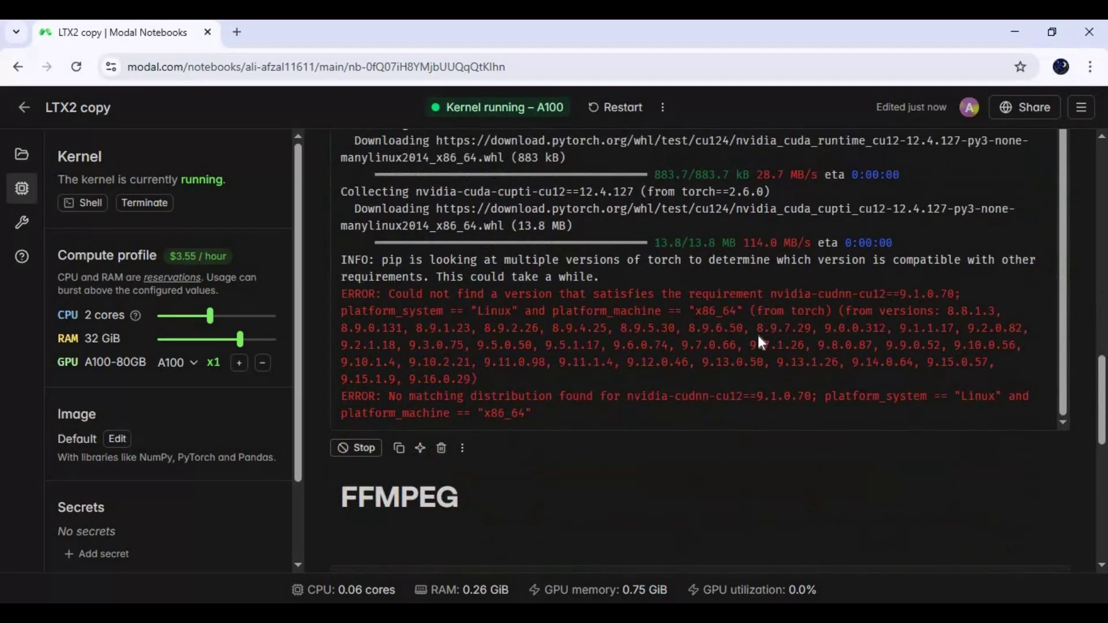
scroll(757, 335, down, 3)
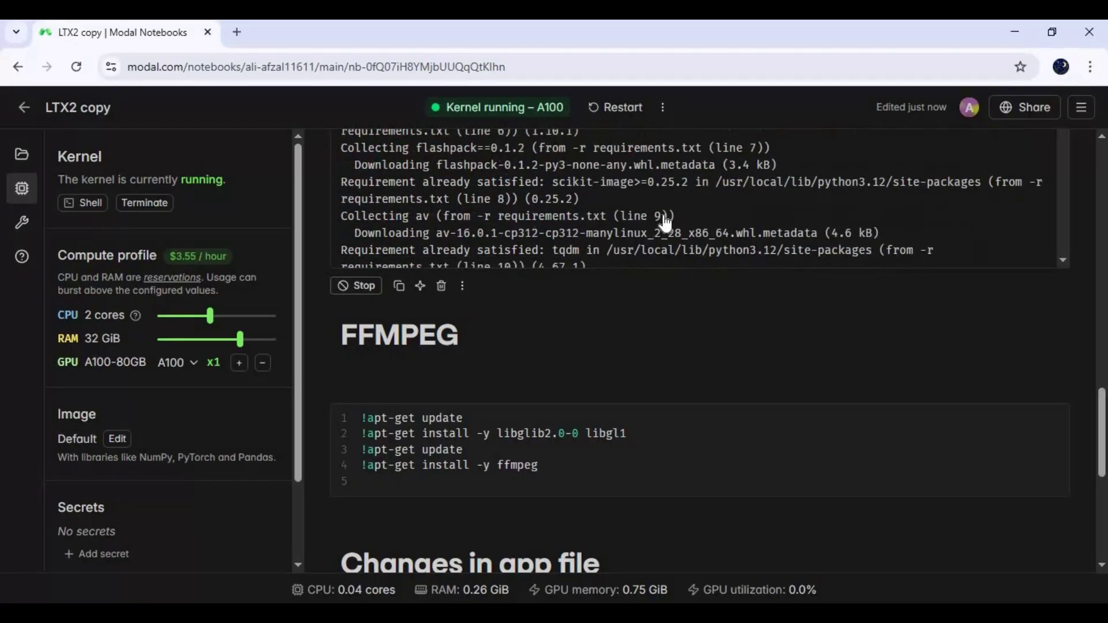
- Scroll through the install output until gradio 6.2.0 and spaces 0.46.0 finish installing
scroll(664, 222, down, 7)
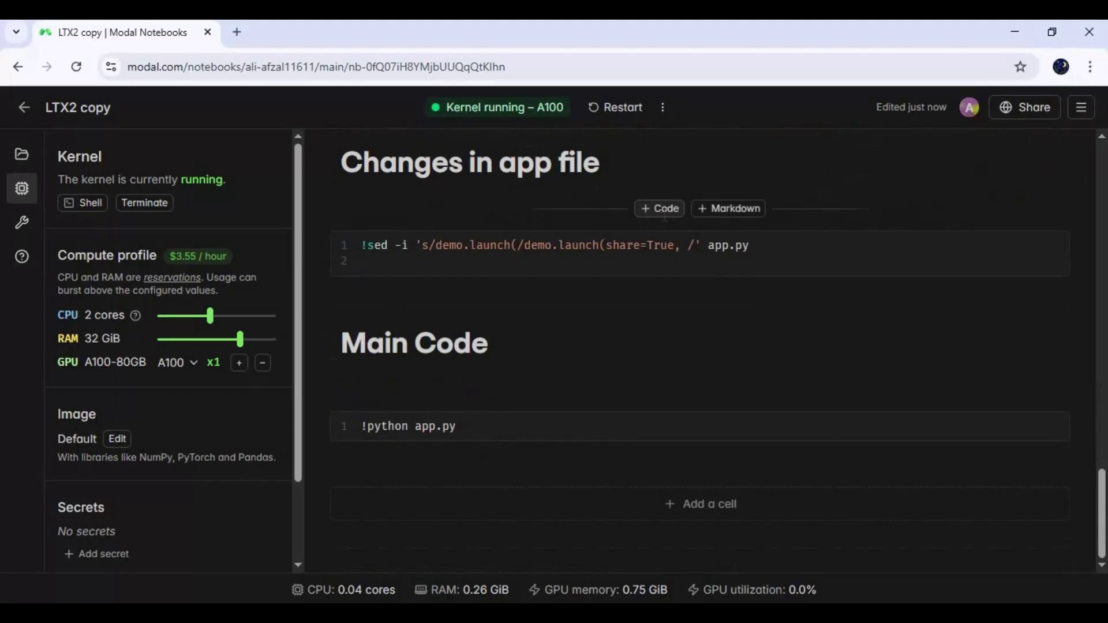
scroll(665, 219, up, 1)
scroll(665, 222, up, 4)
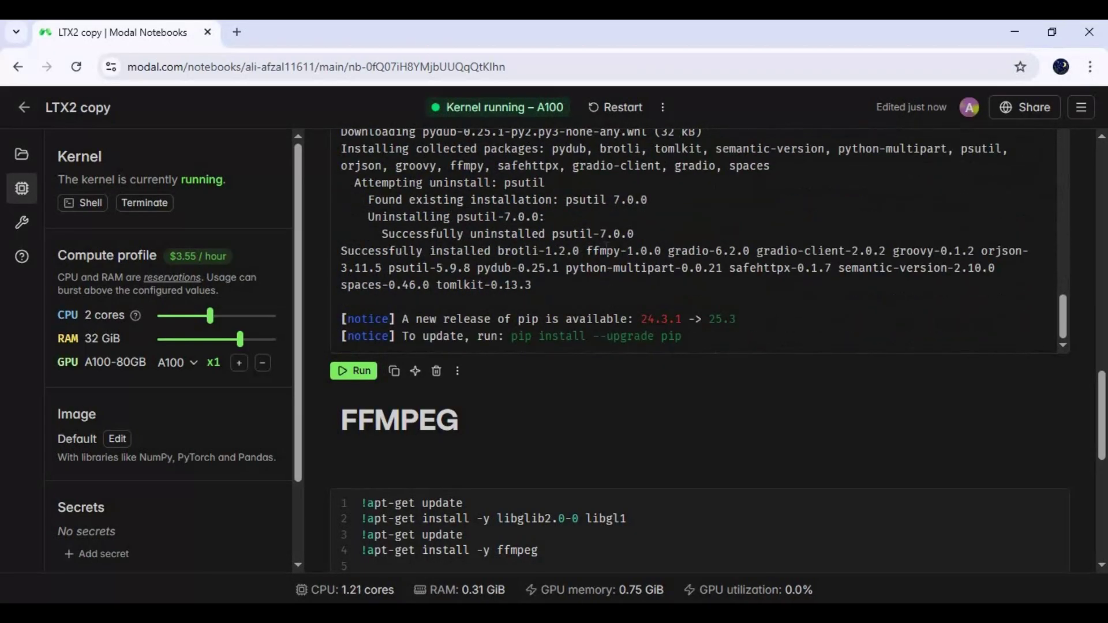
scroll(396, 277, down, 5)
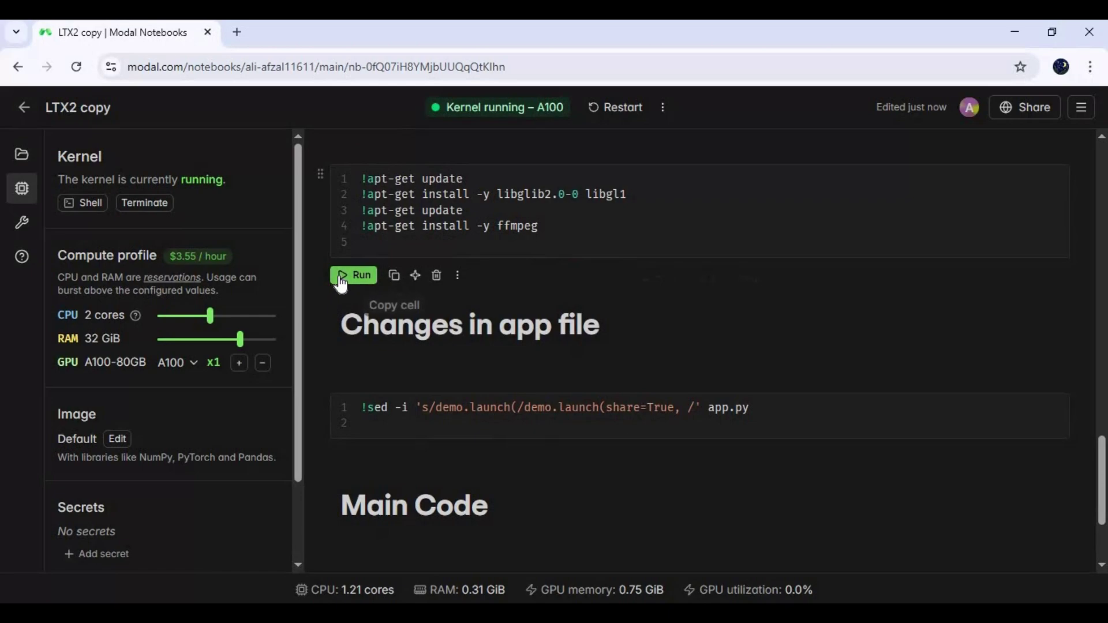
- Install ffmpeg 7:5.1.8 and its system libraries with the FFMPEG cell
key(shift+Return)
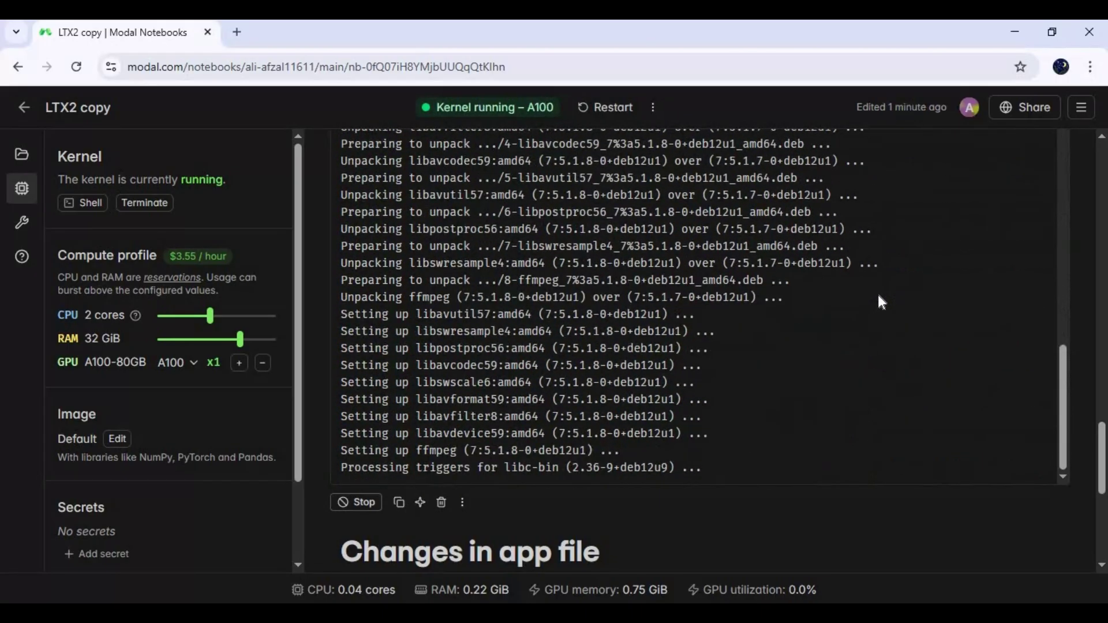
scroll(878, 294, down, 4)
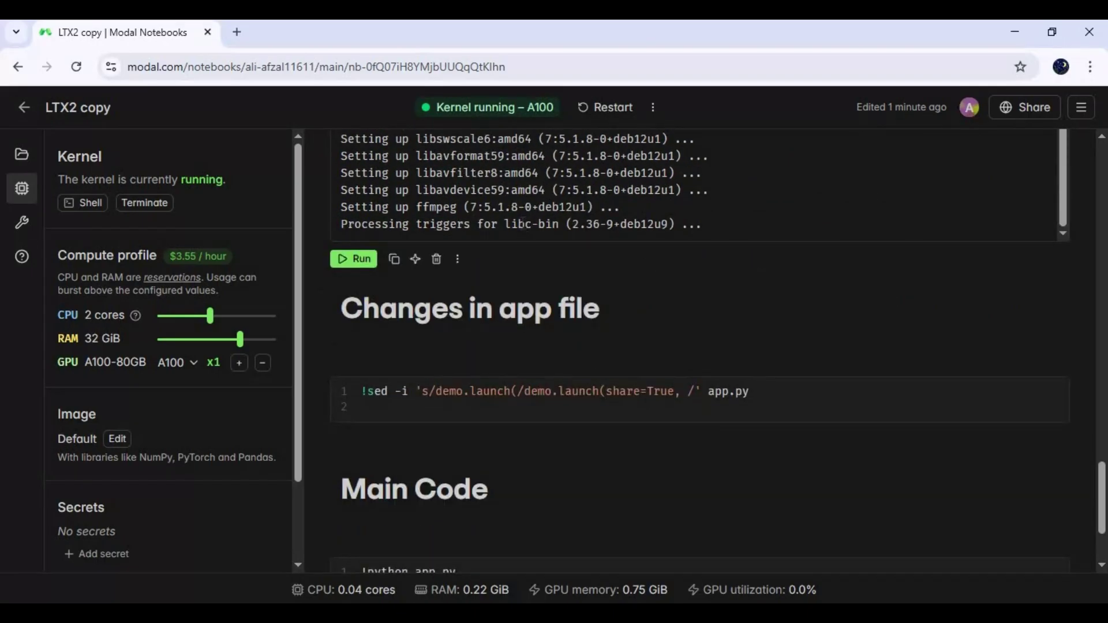
scroll(358, 335, down, 1)
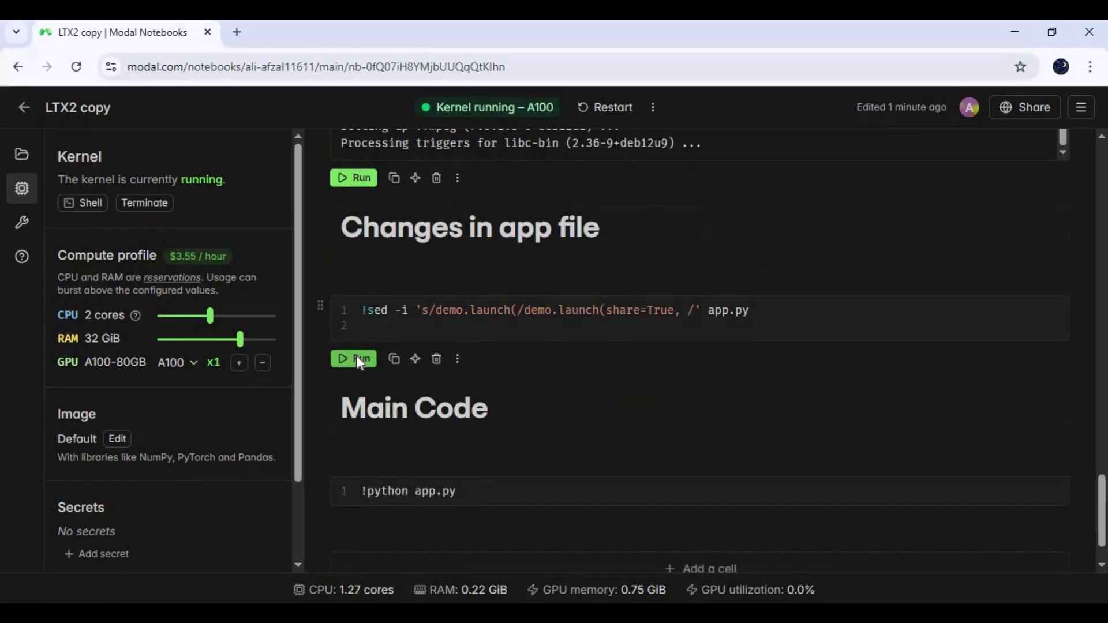
- Run the sed cell so app.py's demo.launch uses share=True
click(357, 359)
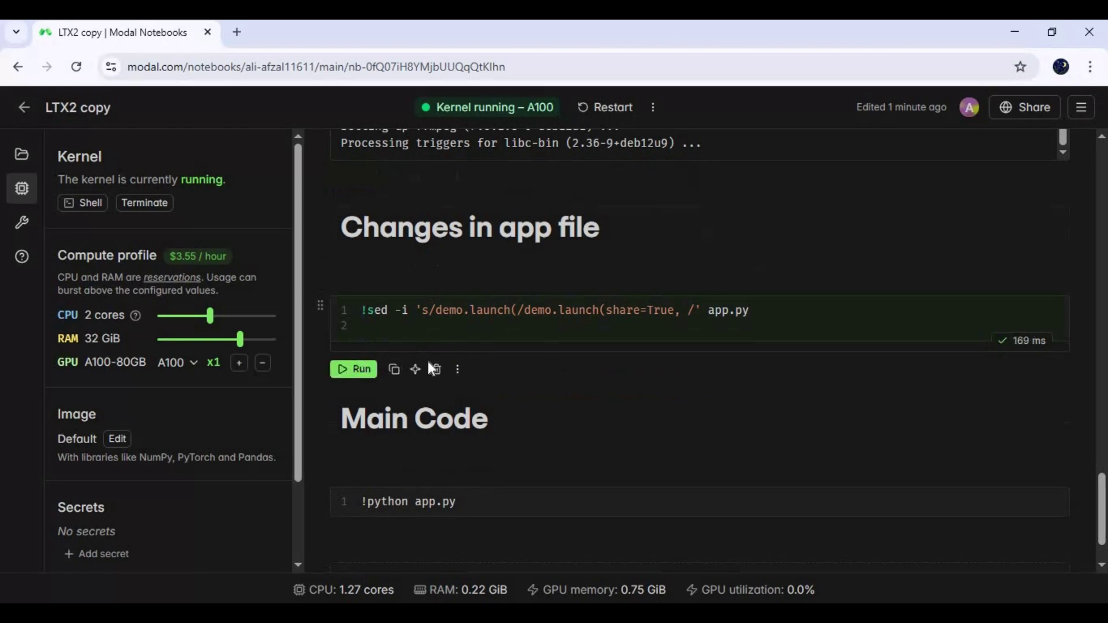
click(356, 367)
scroll(449, 344, down, 1)
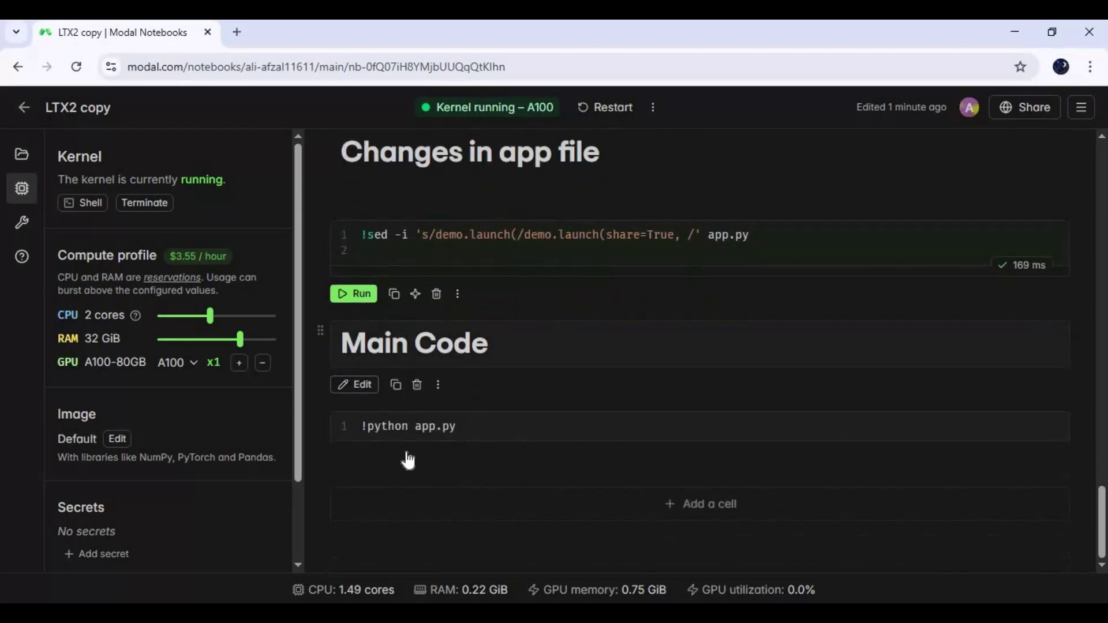
- Launch python app.py and select the public gradio.live URL in its output
click(359, 467)
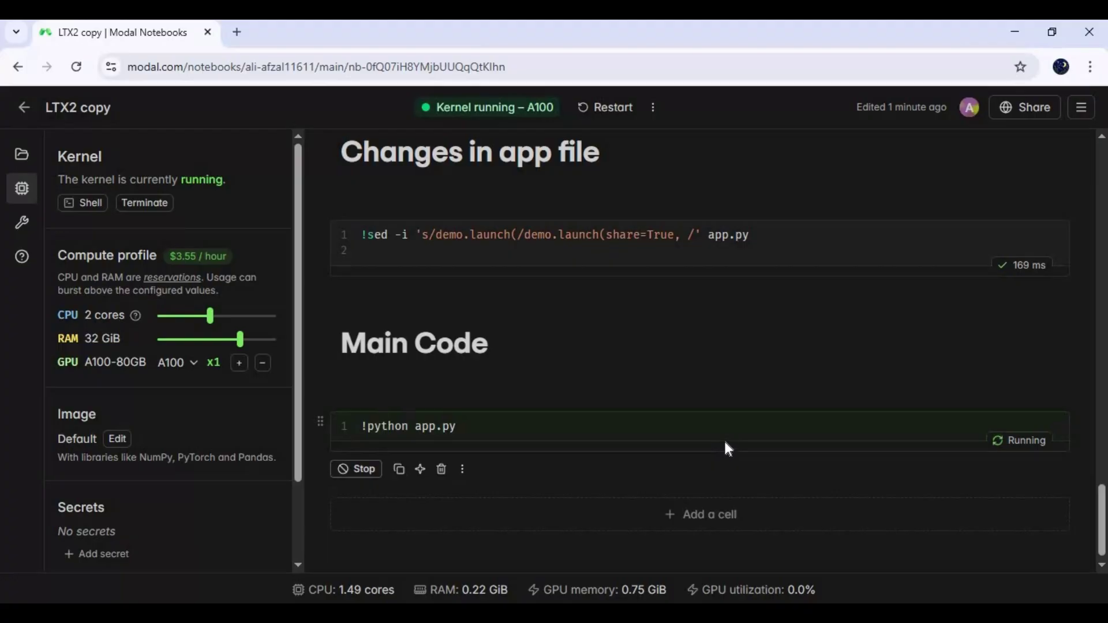
scroll(730, 448, down, 1)
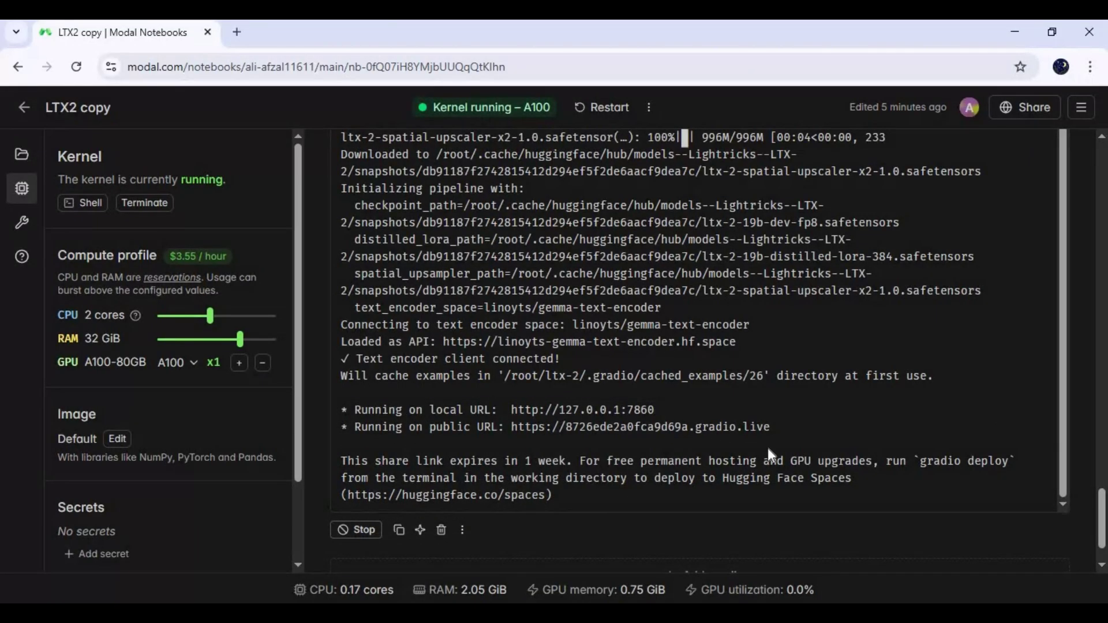
drag(771, 428, 634, 428)
drag(503, 430, 511, 431)
key(ctrl+c)
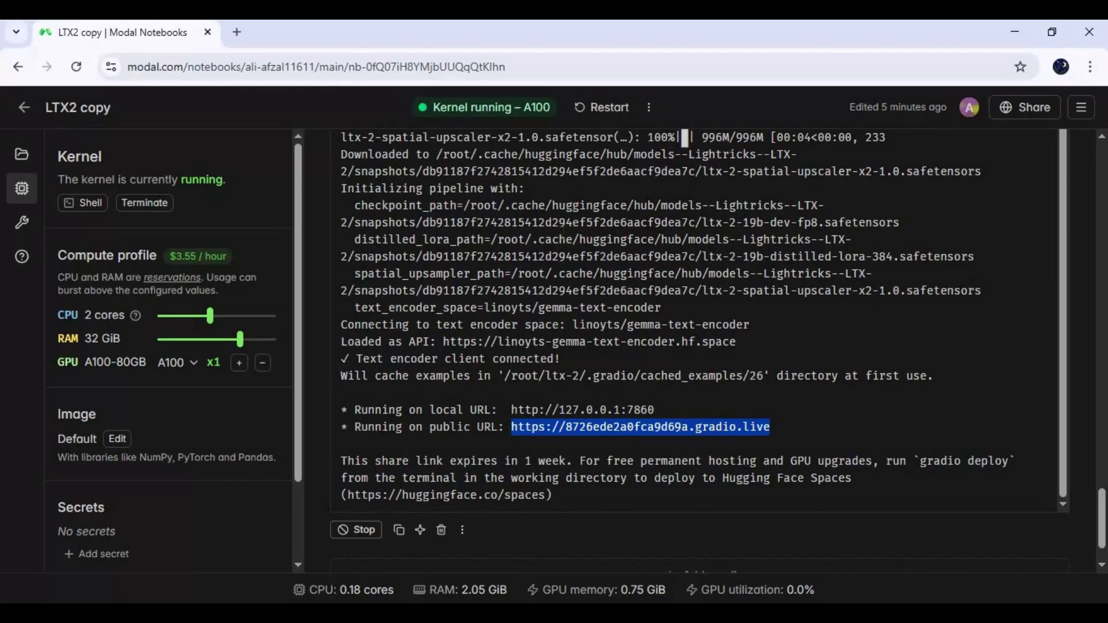
- Load the gradio.live link in a new Chrome tab, then return to the LTX2 copy notebook tab
click(326, 107)
click(237, 33)
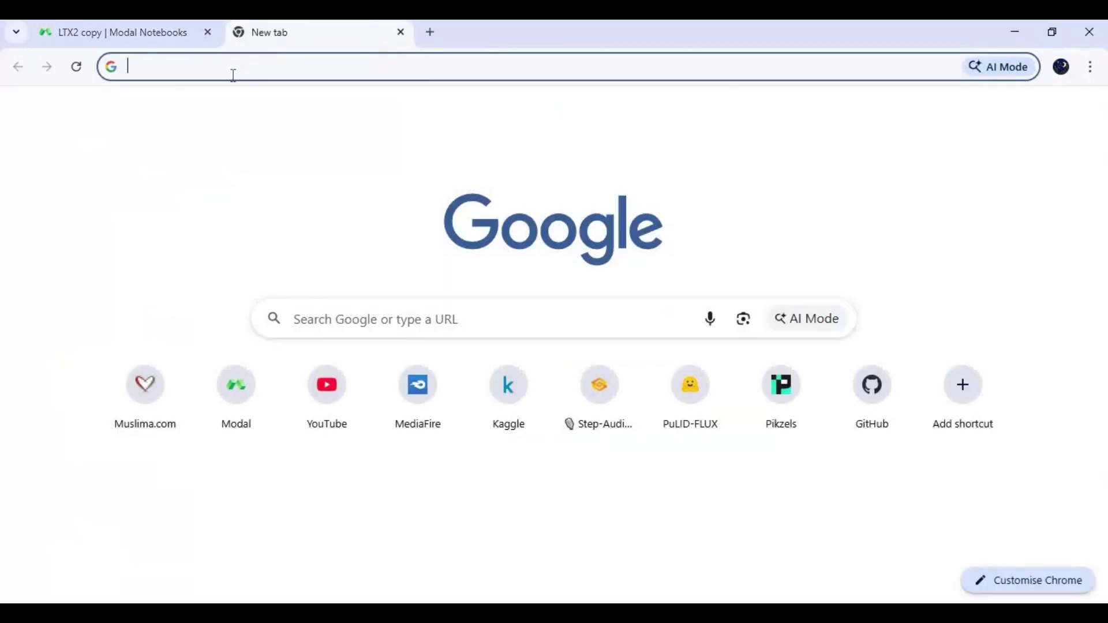
right_click(233, 67)
click(298, 201)
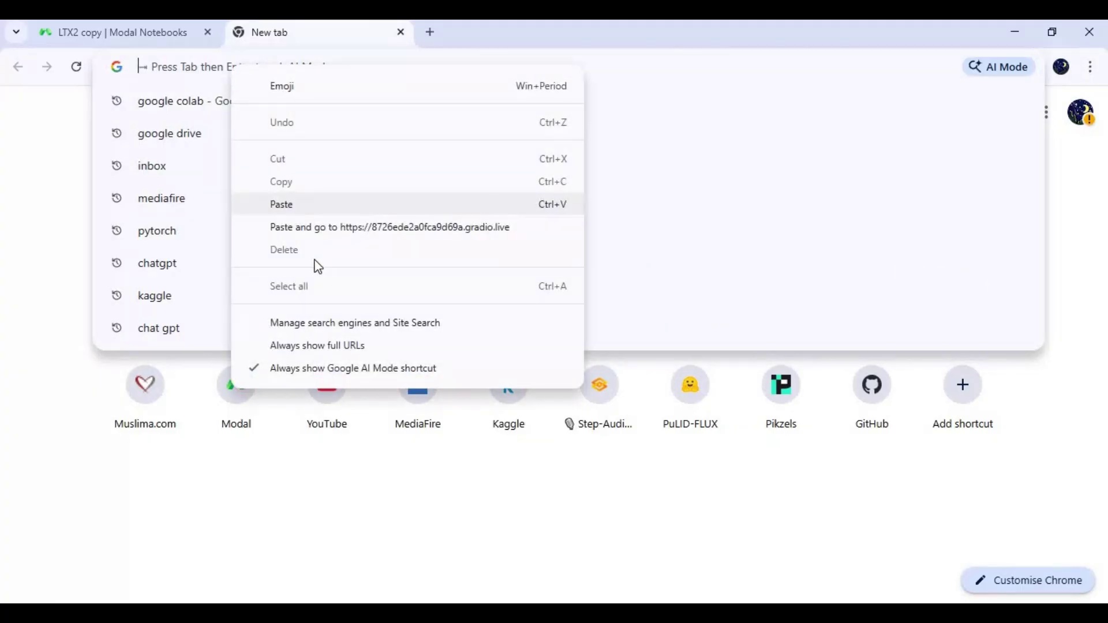
key(Return)
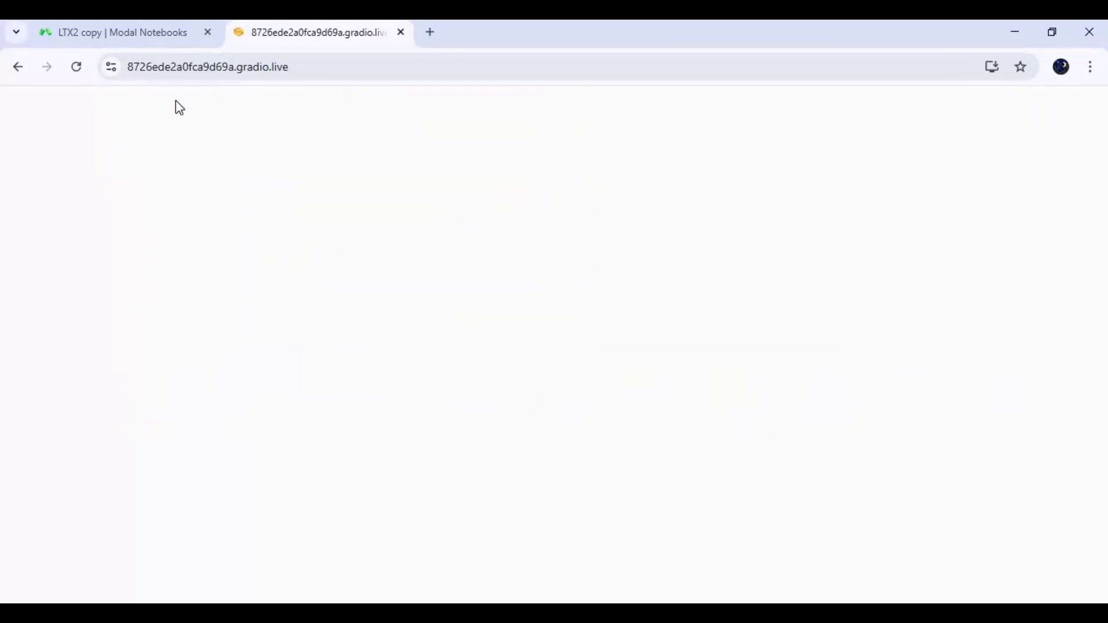
click(176, 33)
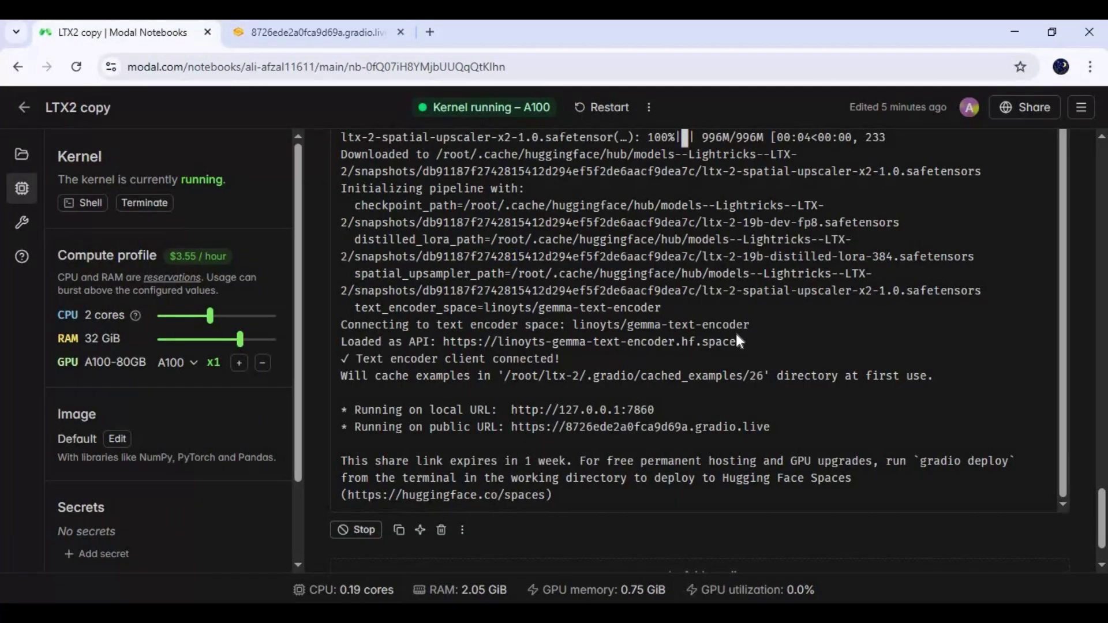
- Switch to the LTX-2 Gradio tab with the fire-woman image as Input Image and hide ChatGPT
click(338, 26)
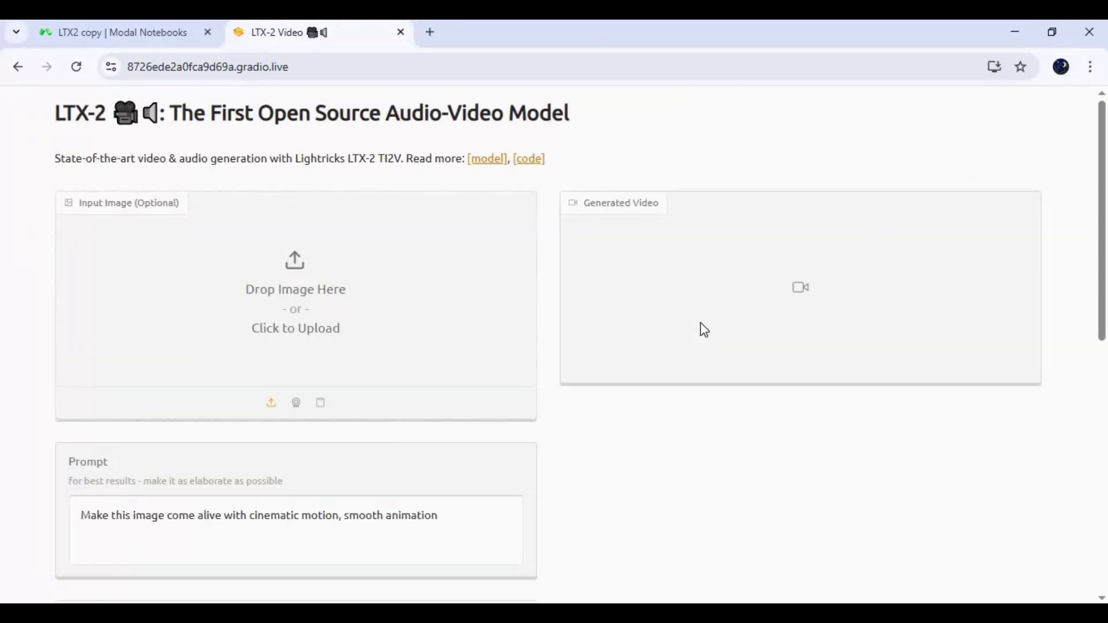
scroll(714, 322, down, 10)
scroll(715, 321, up, 10)
click(1021, 40)
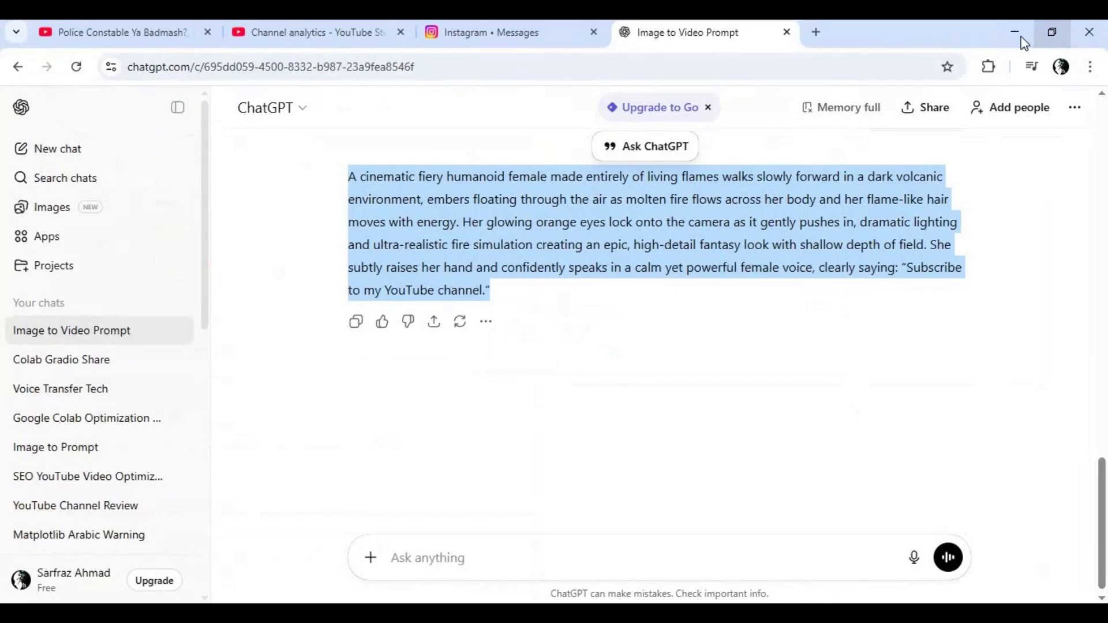
click(1020, 35)
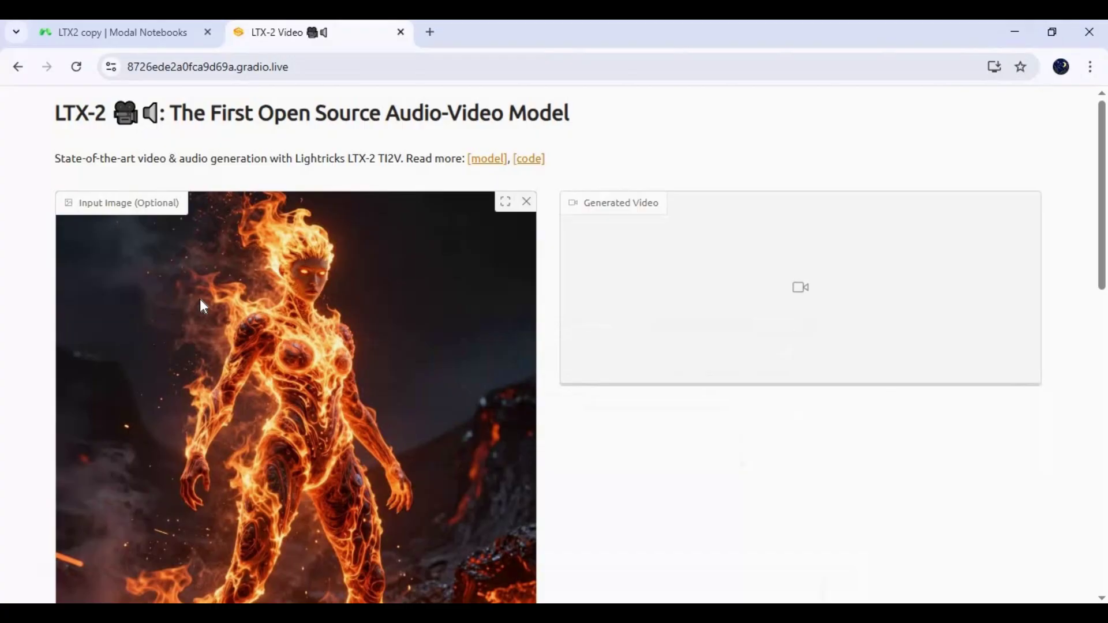
- Replace the default prompt with the pasted fiery humanoid description ending 'Subscribe to my YouTube channel'
scroll(200, 300, down, 4)
scroll(200, 296, down, 3)
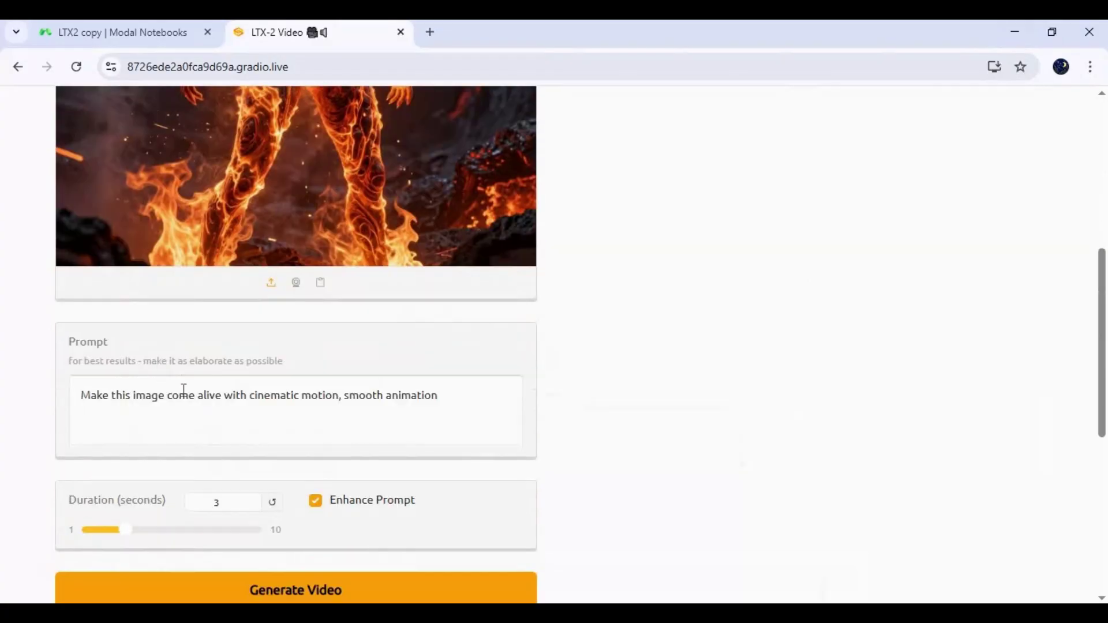
triple_click(223, 414)
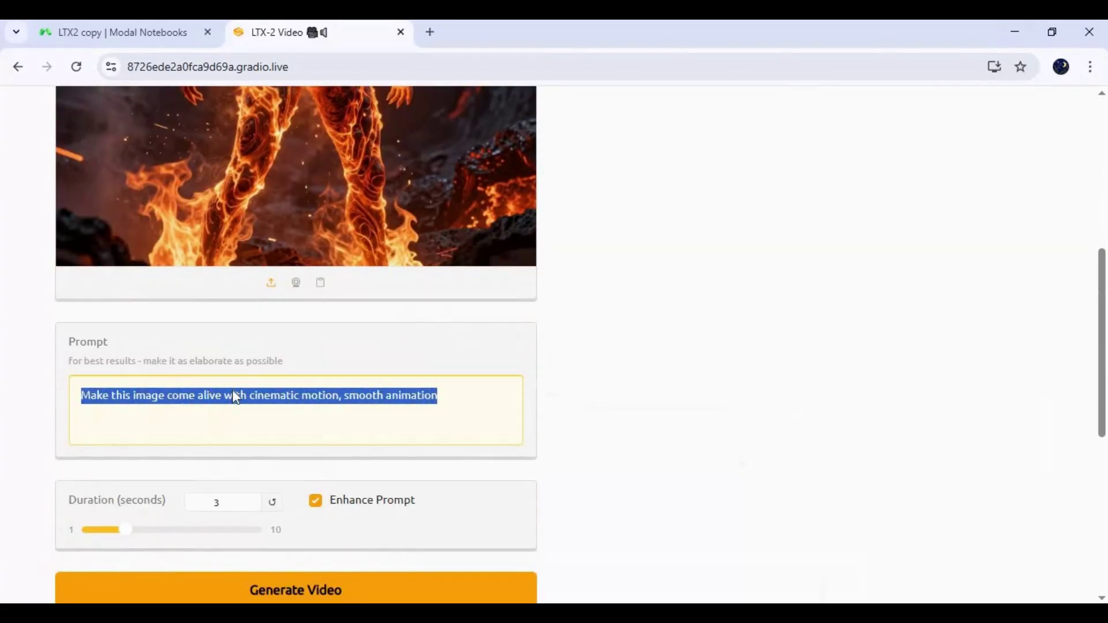
right_click(232, 395)
click(267, 317)
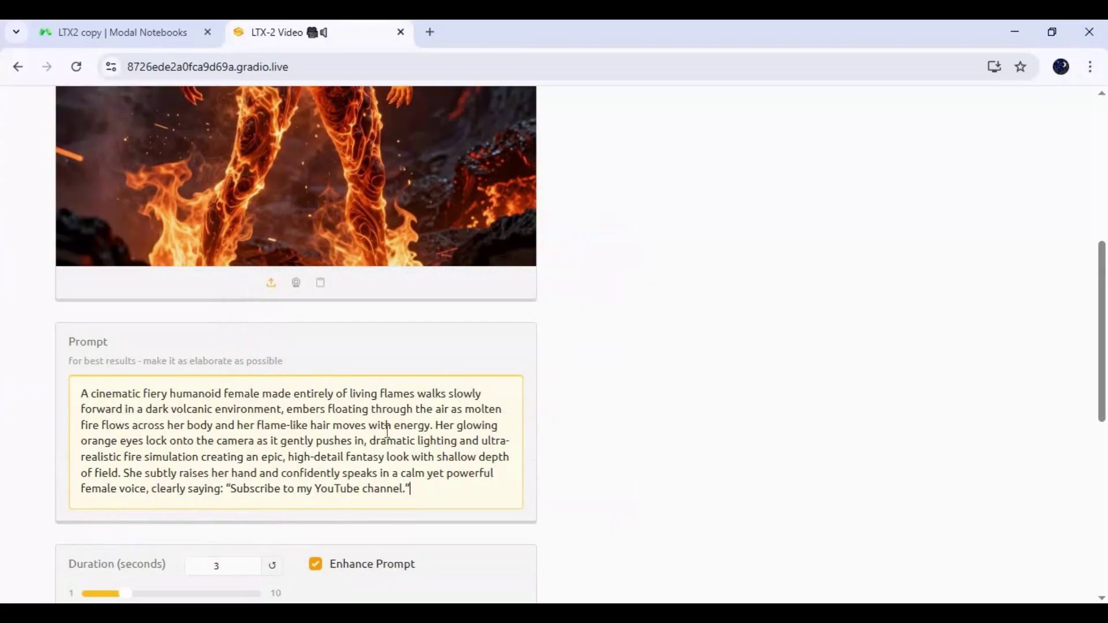
- Set the video duration to 10 seconds and expand Advanced Settings
scroll(312, 419, down, 3)
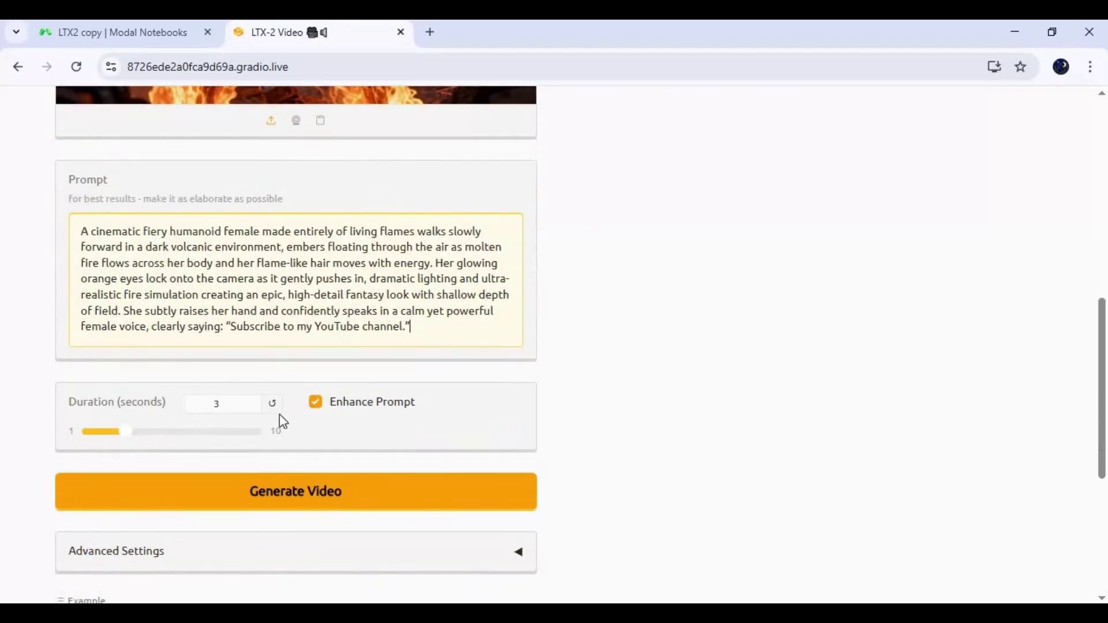
drag(125, 431, 245, 416)
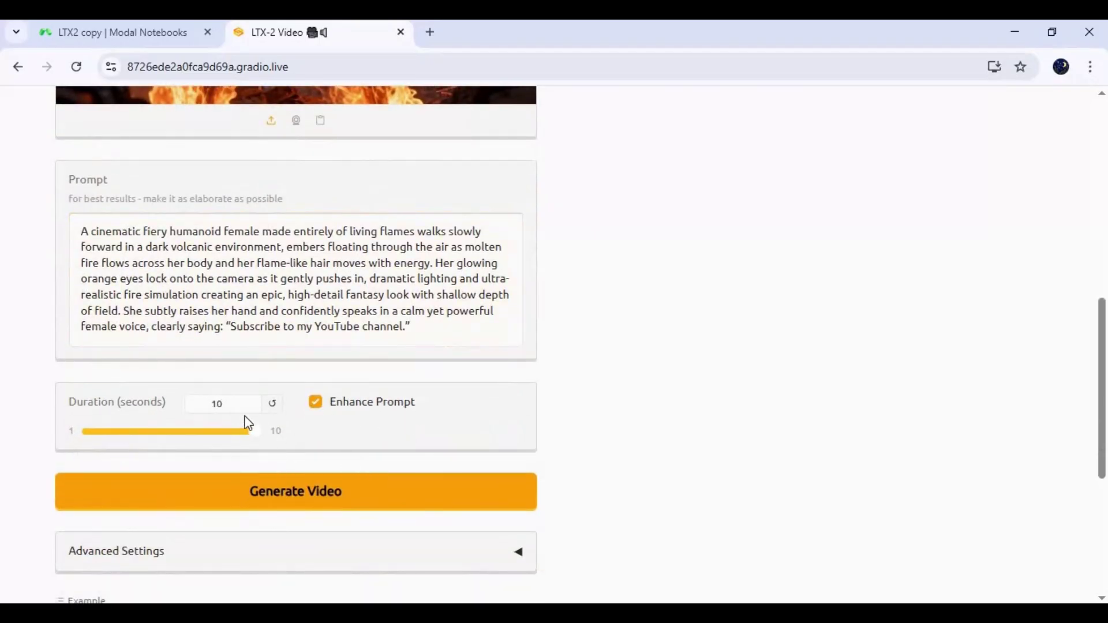
scroll(211, 386, down, 4)
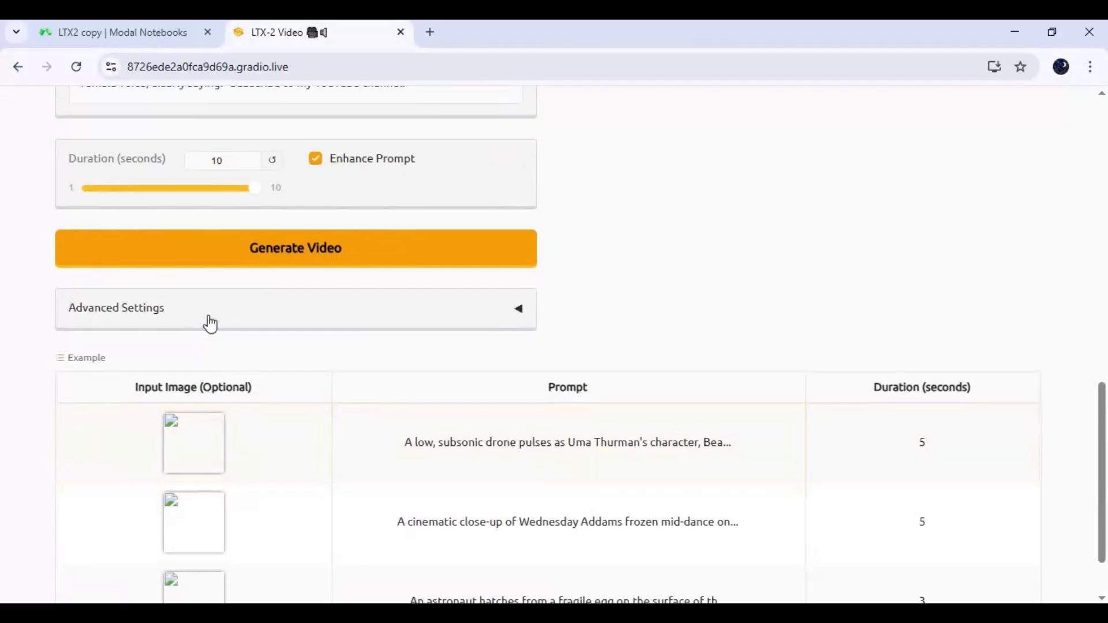
click(211, 325)
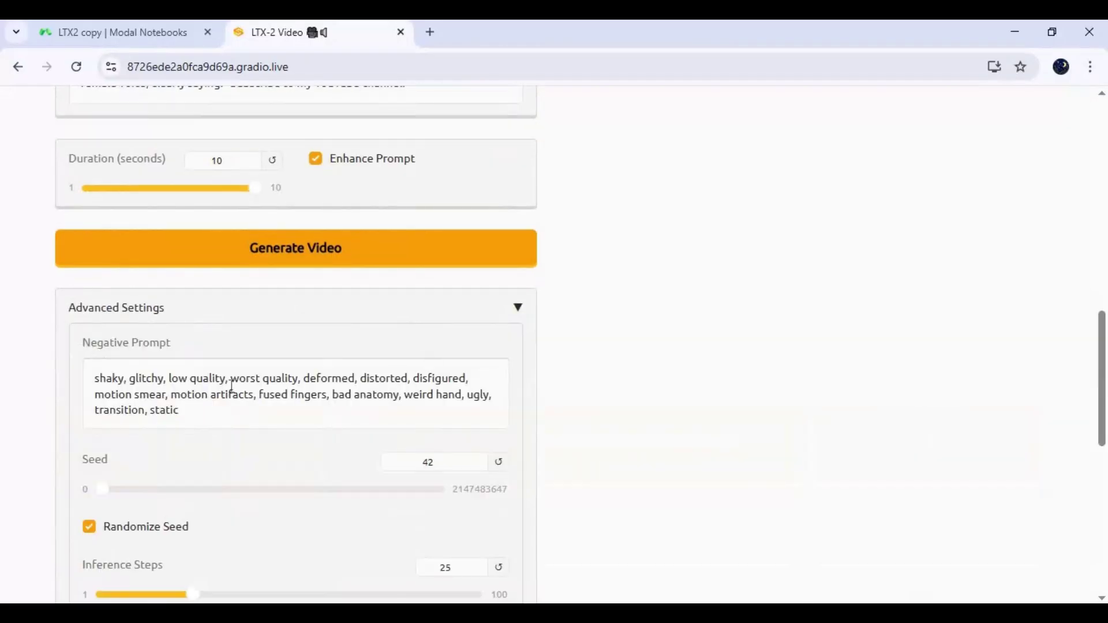
scroll(233, 385, down, 3)
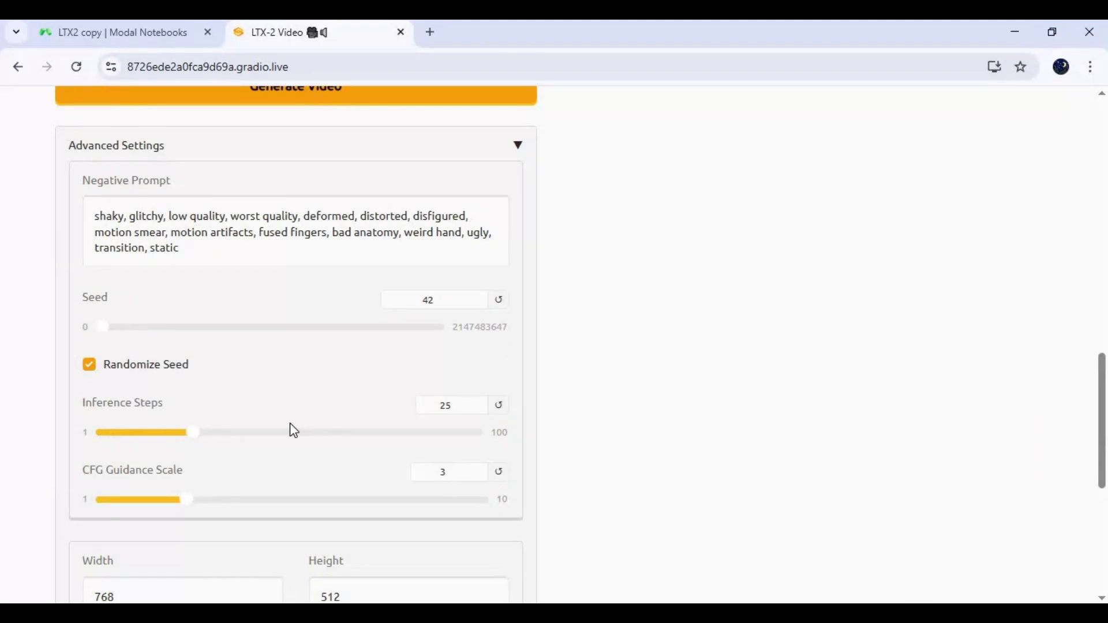
scroll(293, 413, down, 3)
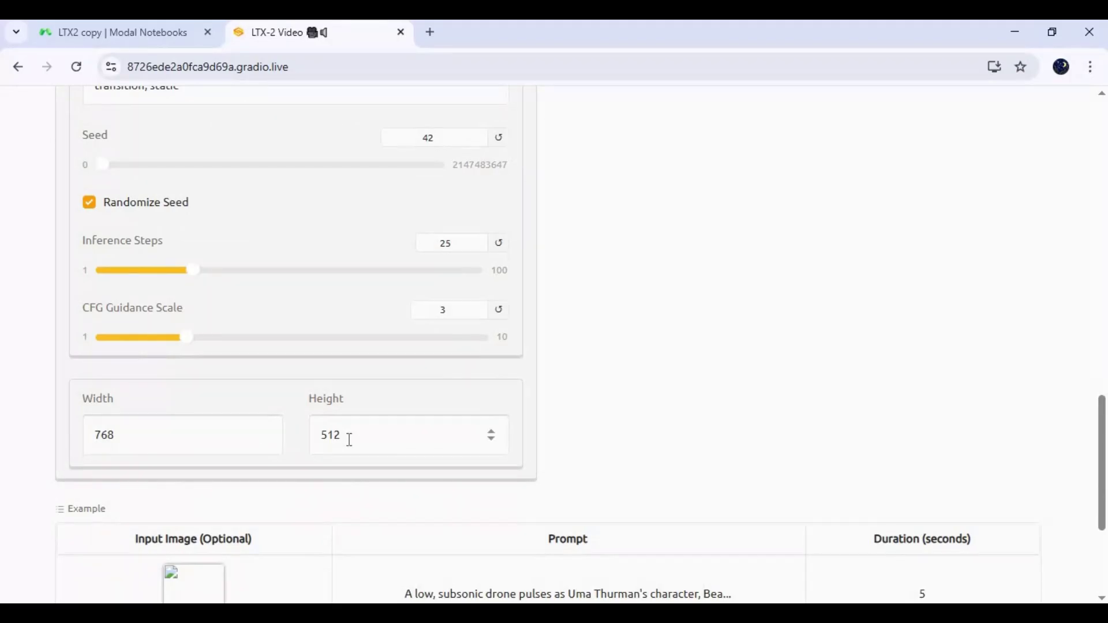
scroll(350, 440, up, 9)
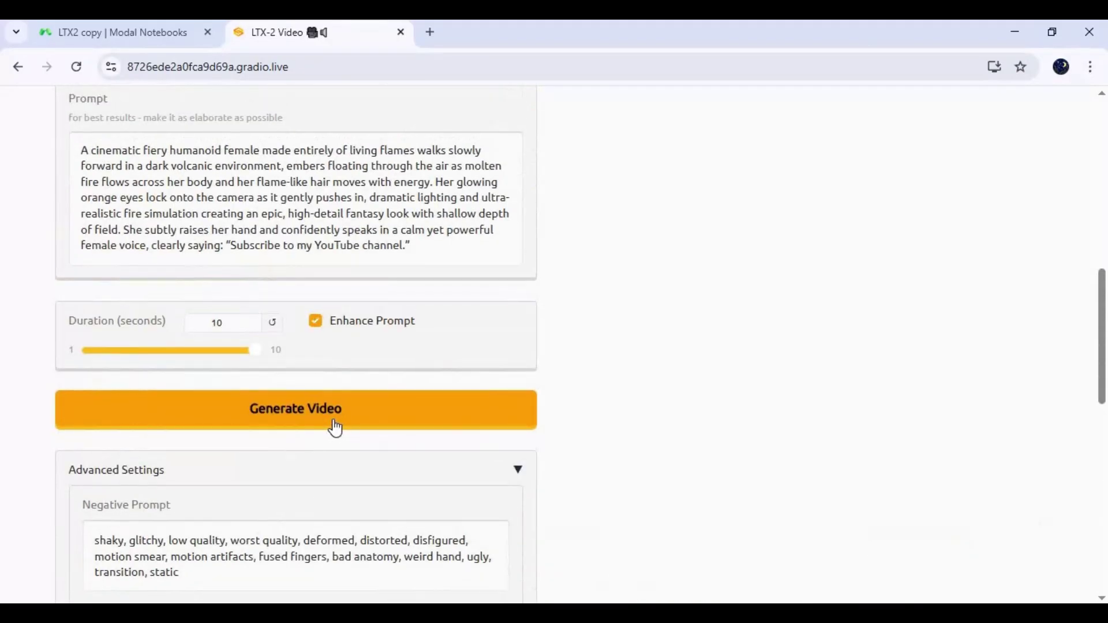
- Generate the 10-second fiery-woman video and download the result as an MP4
click(451, 420)
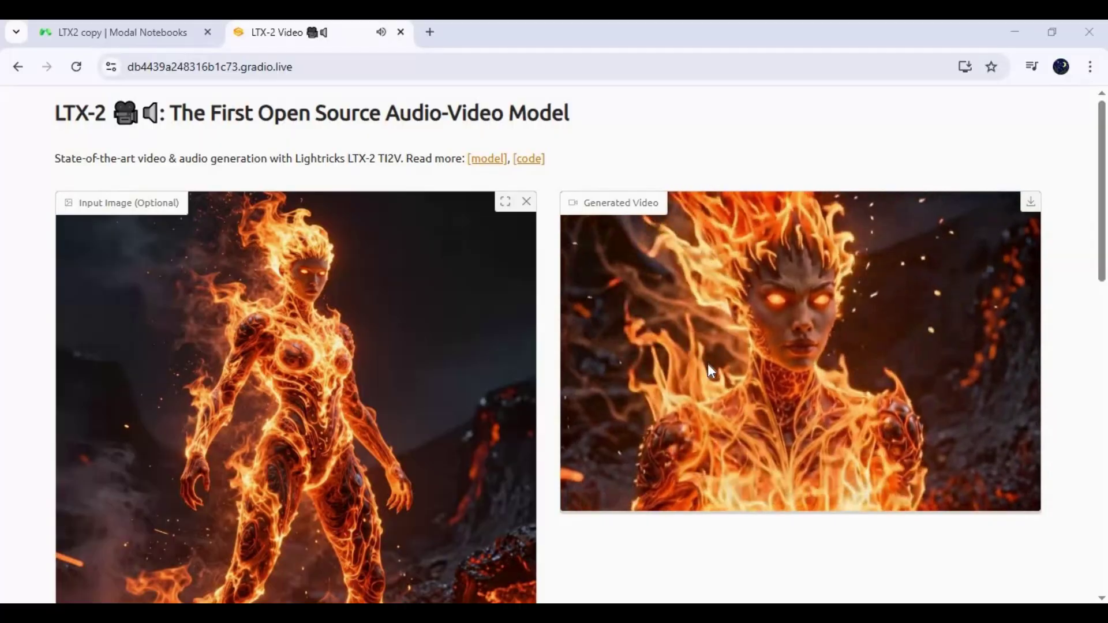
mouse_move(746, 363)
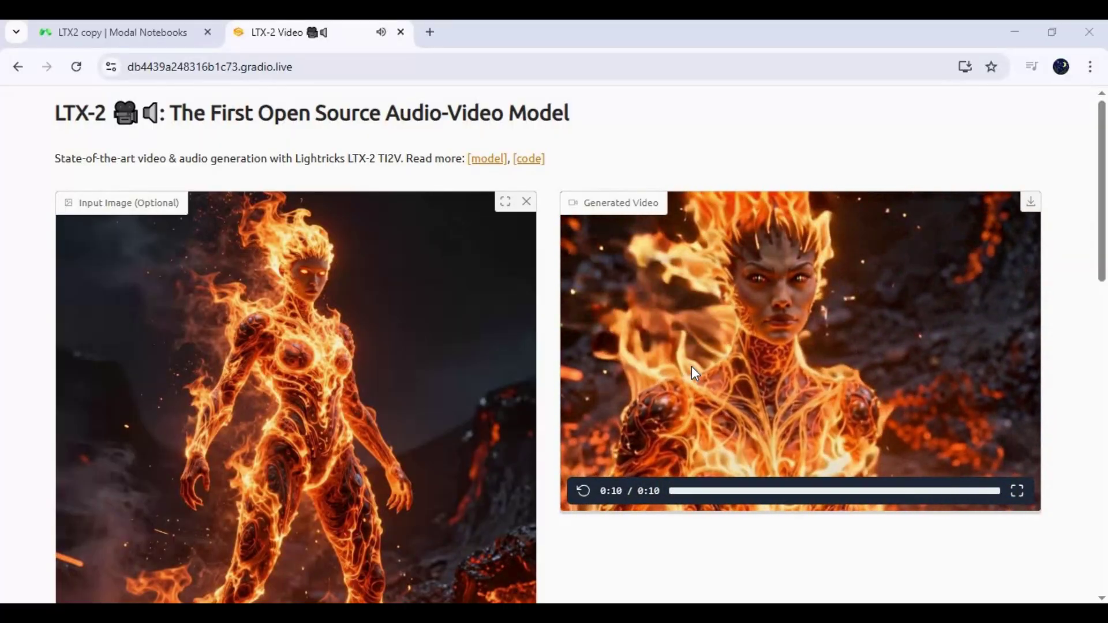
click(1031, 213)
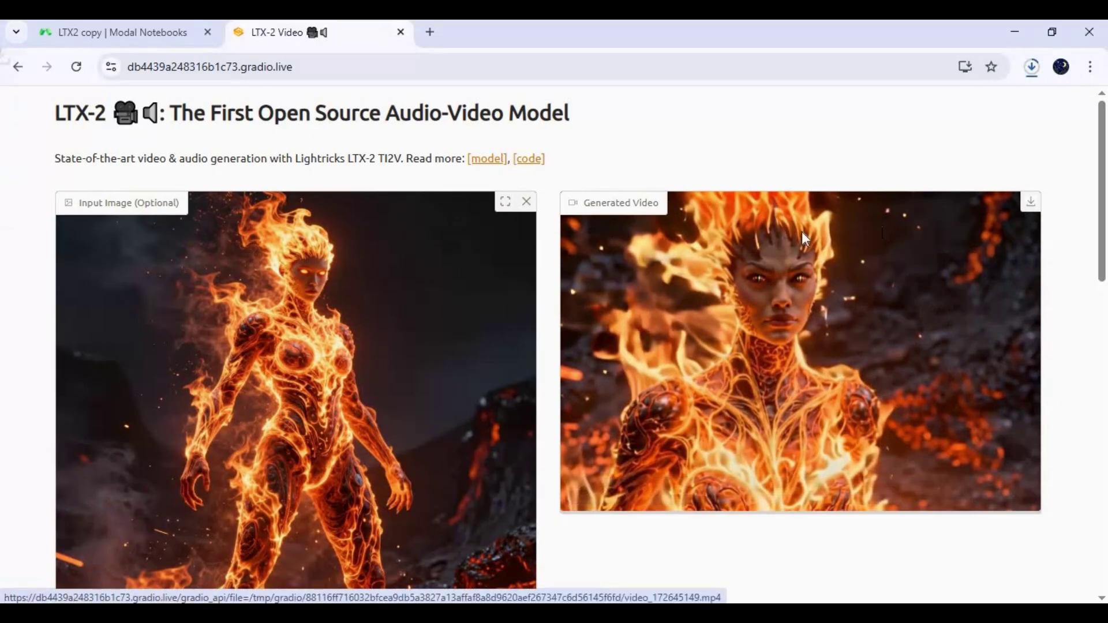
- Replace the input image with image (5).png and paste the serene water-goddess prompt over the fiery one
click(526, 203)
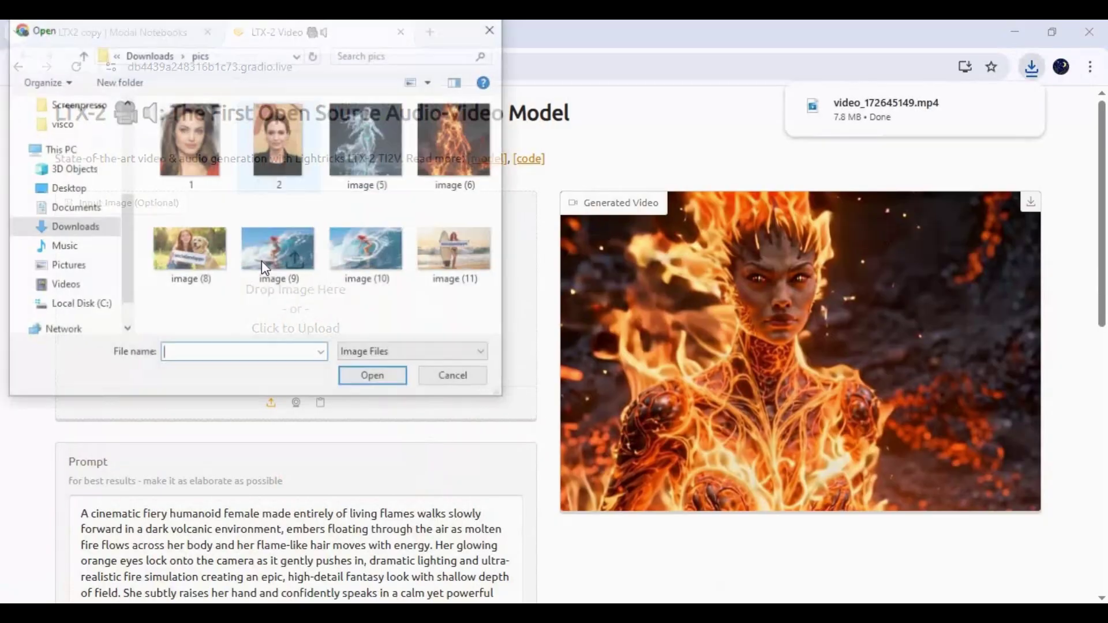
double_click(375, 137)
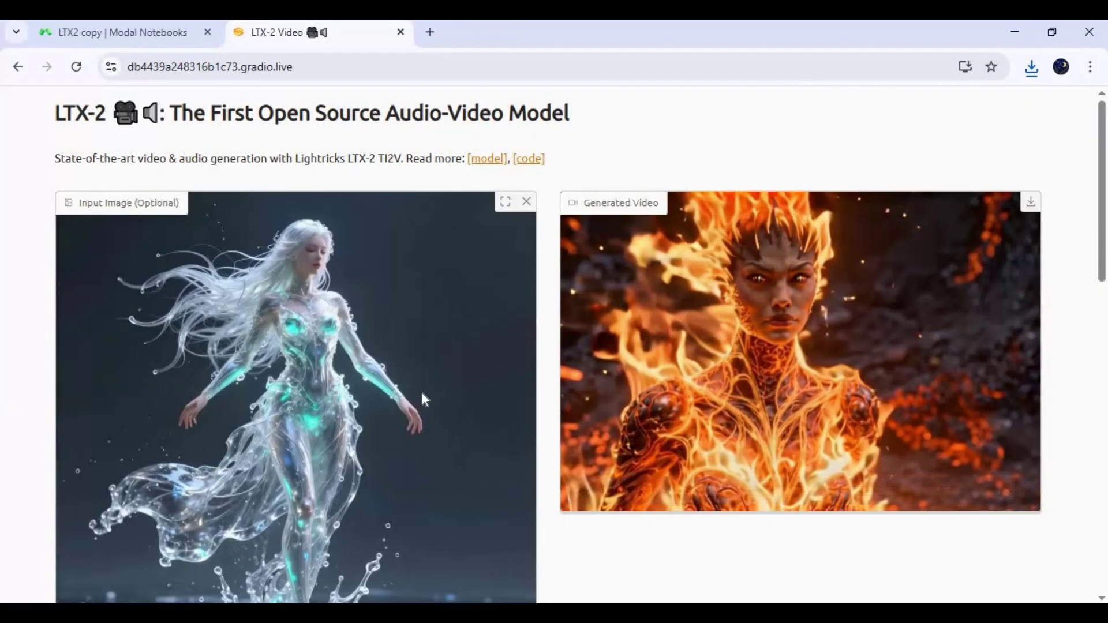
scroll(421, 394, down, 8)
click(425, 411)
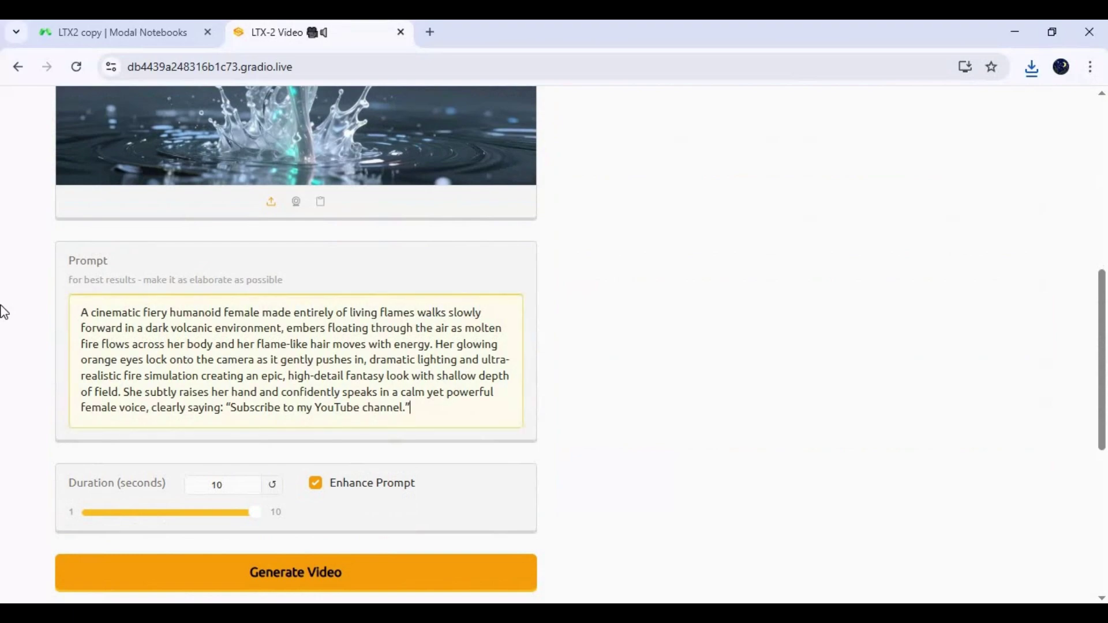
key(ctrl+a)
right_click(144, 303)
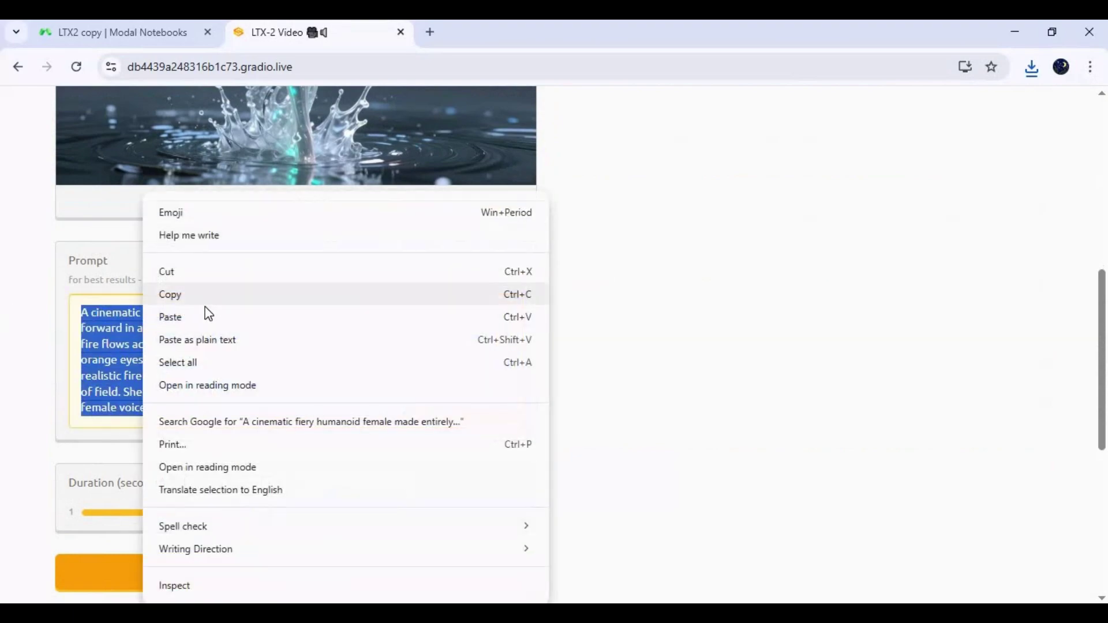
click(202, 317)
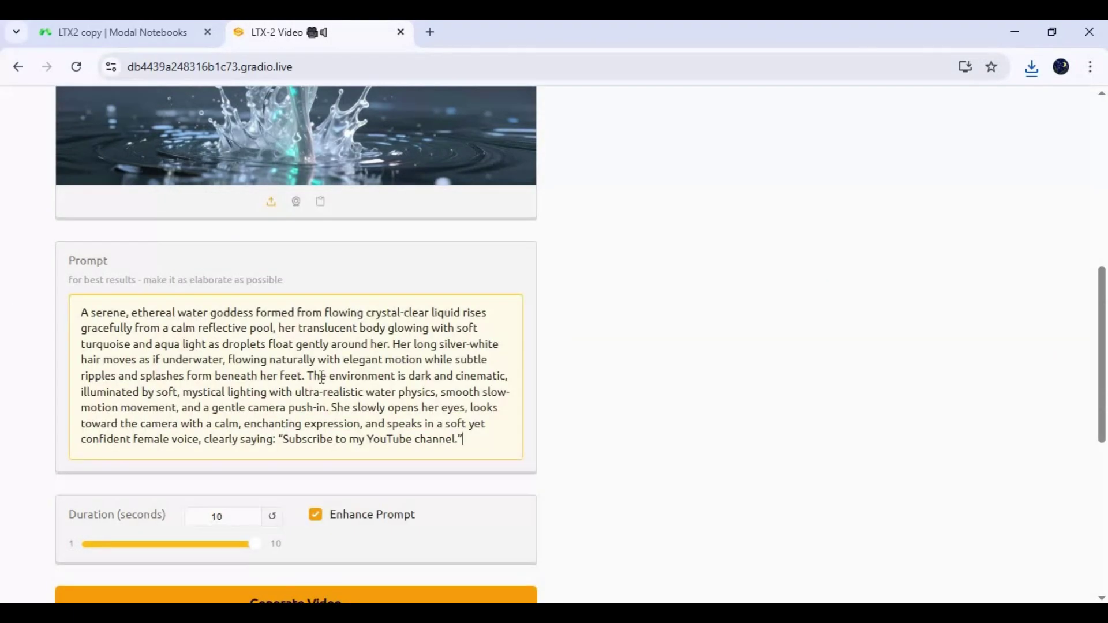
scroll(331, 453, down, 4)
- Generate the water-goddess video from image (5).png and replay the 10-second result from the start
click(345, 380)
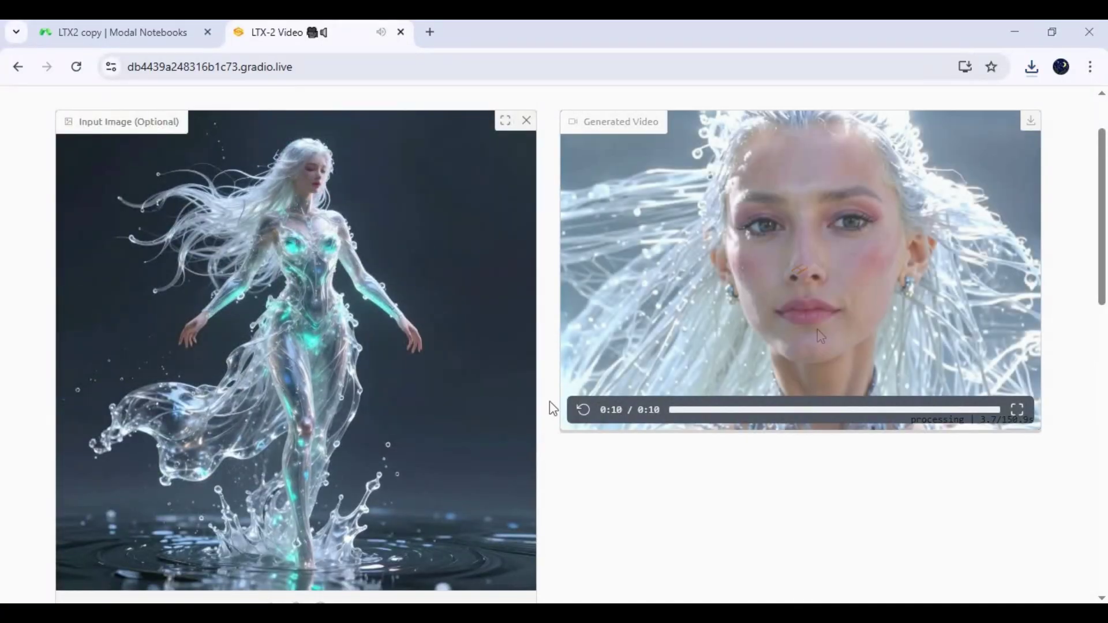
click(583, 410)
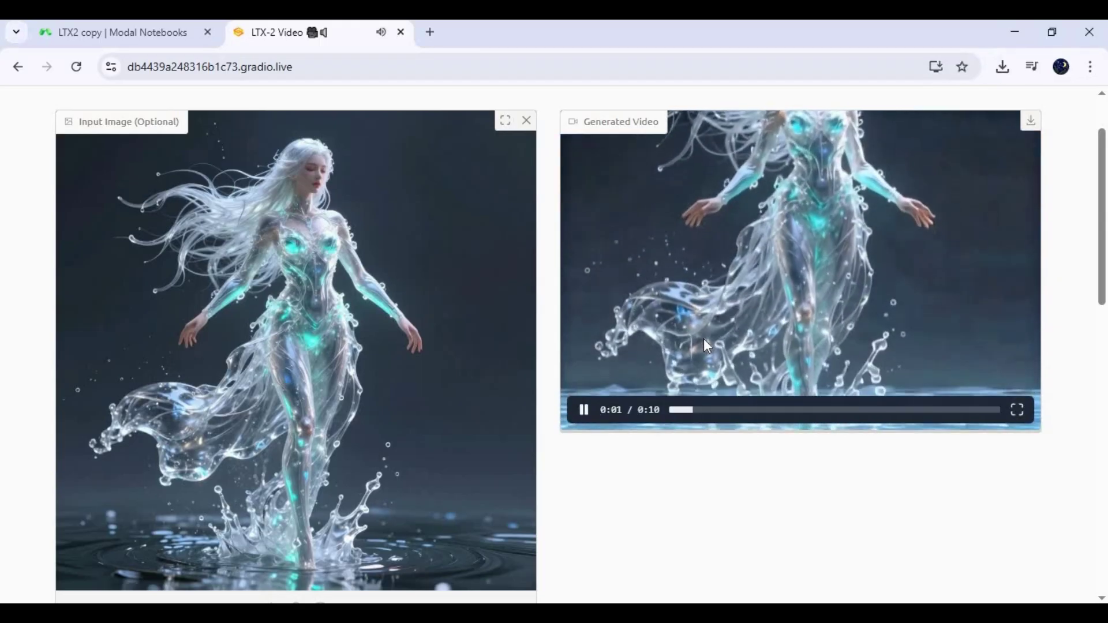
scroll(705, 338, up, 2)
scroll(704, 338, down, 2)
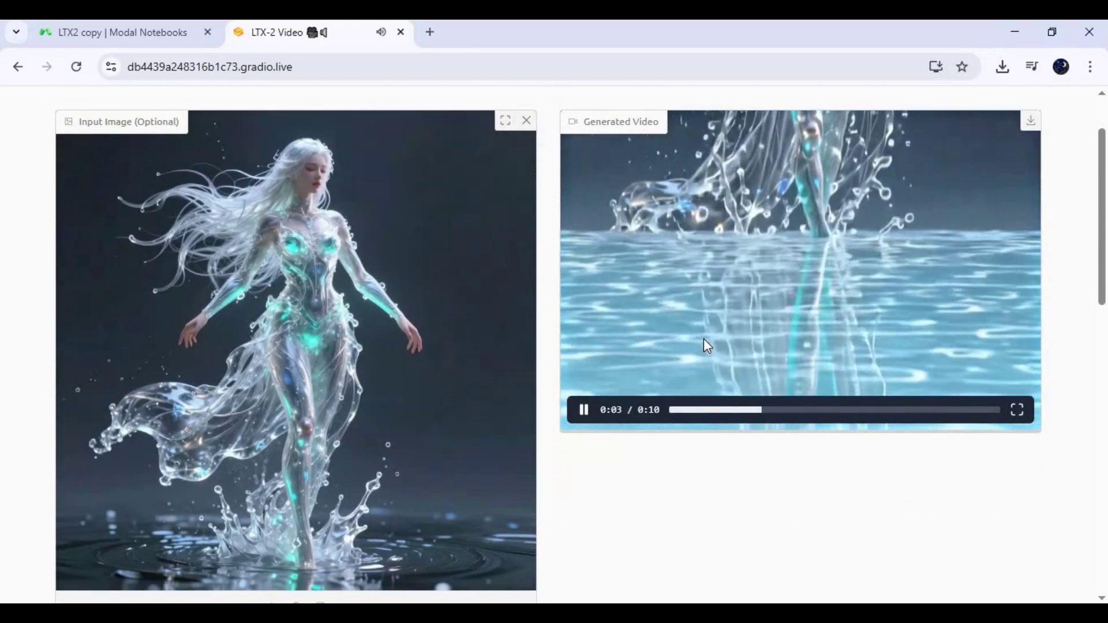